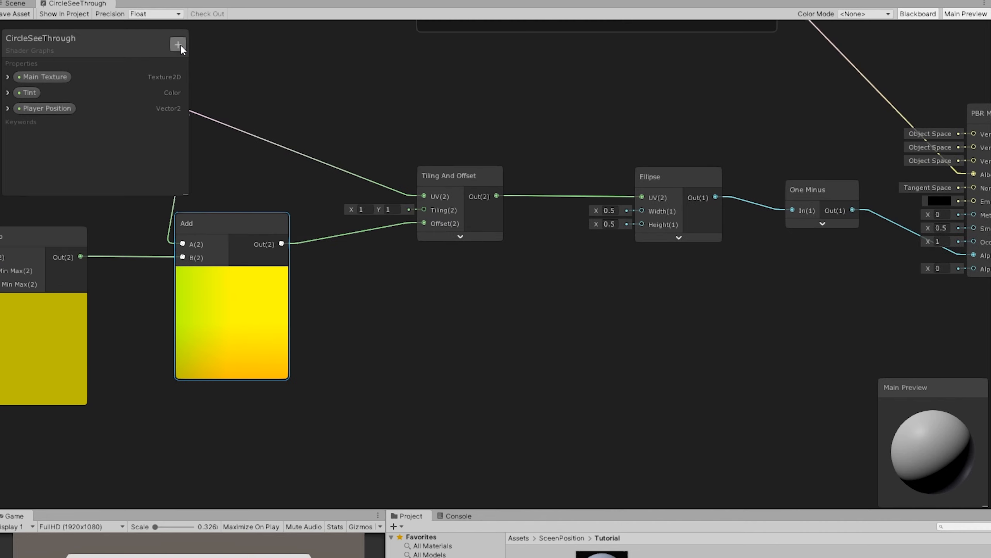
Step: Add a Vector1 property named Size to the CircleSeeThrough shader graph
left_click(178, 45)
left_click(219, 50)
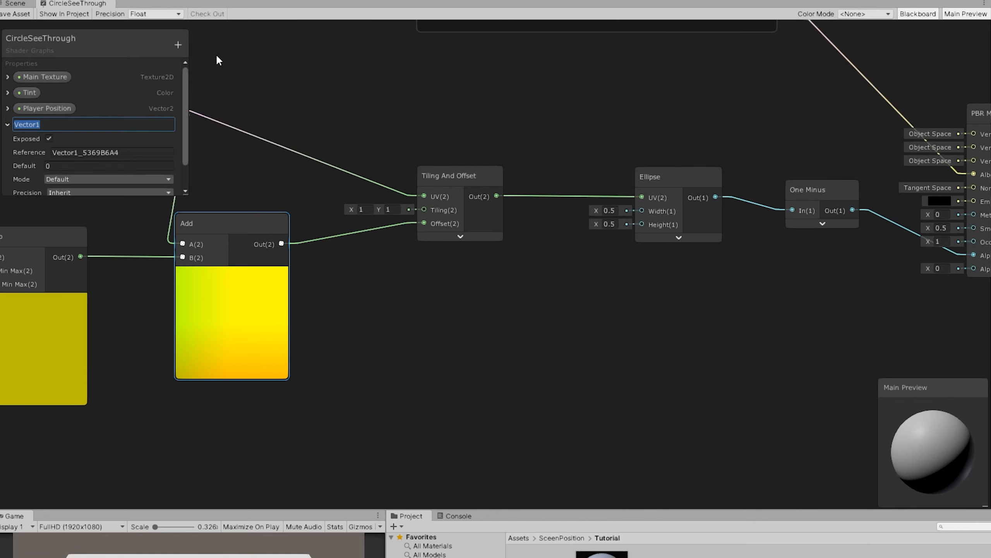
type("Size")
key("Return")
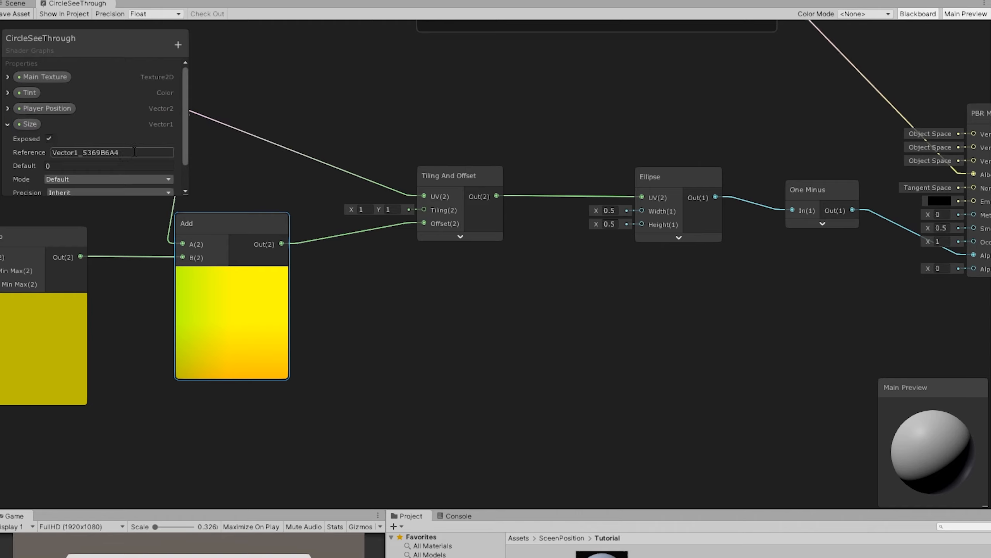
Step: Set the Size property's reference name to _Size
left_click_drag(128, 151, 29, 141)
type("_size")
key("Return")
left_click(80, 152)
key("BackSpace")
type("Size")
key("Return")
Step: Add a Camera node and place it in the empty area below the Add node
middle_click_drag(425, 324, 404, 240)
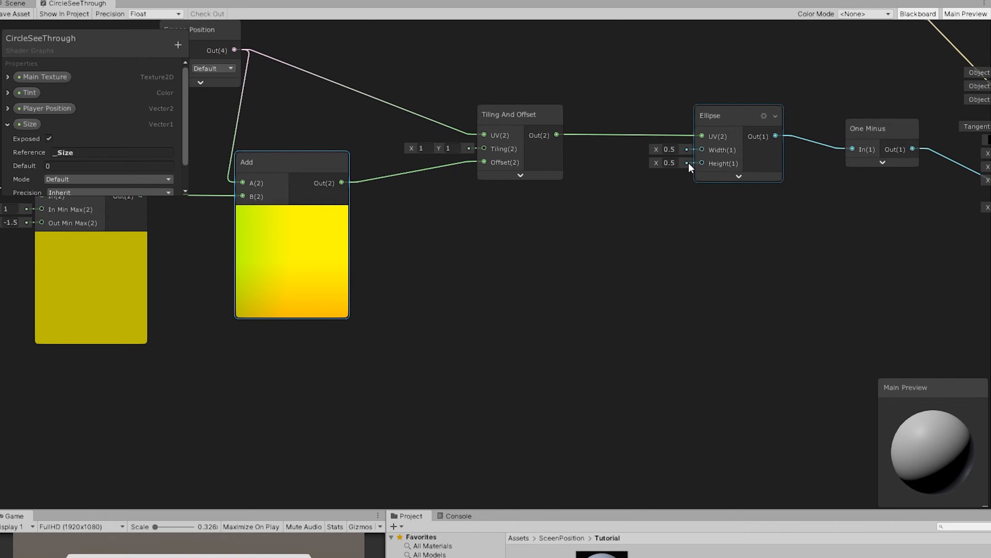
middle_click_drag(546, 289, 556, 240)
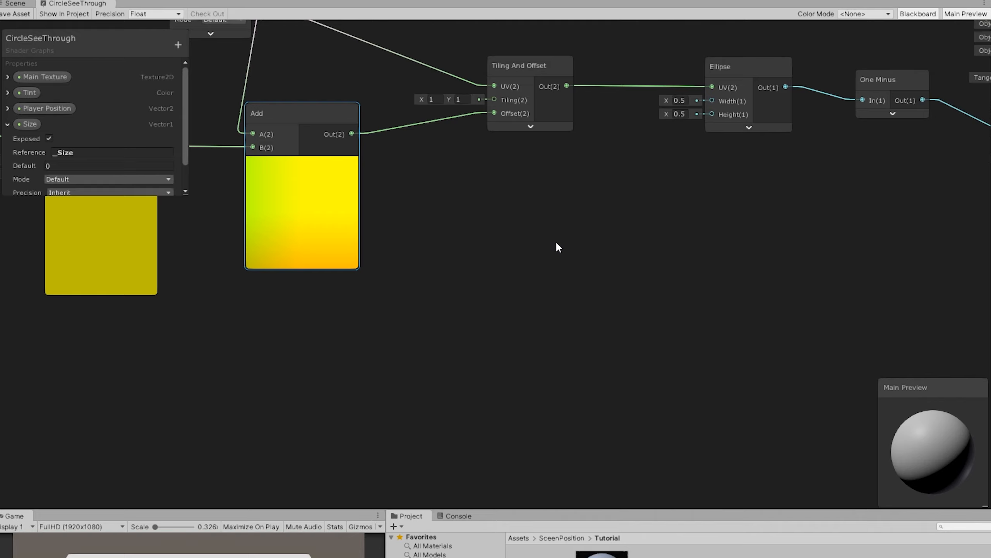
left_click(481, 259)
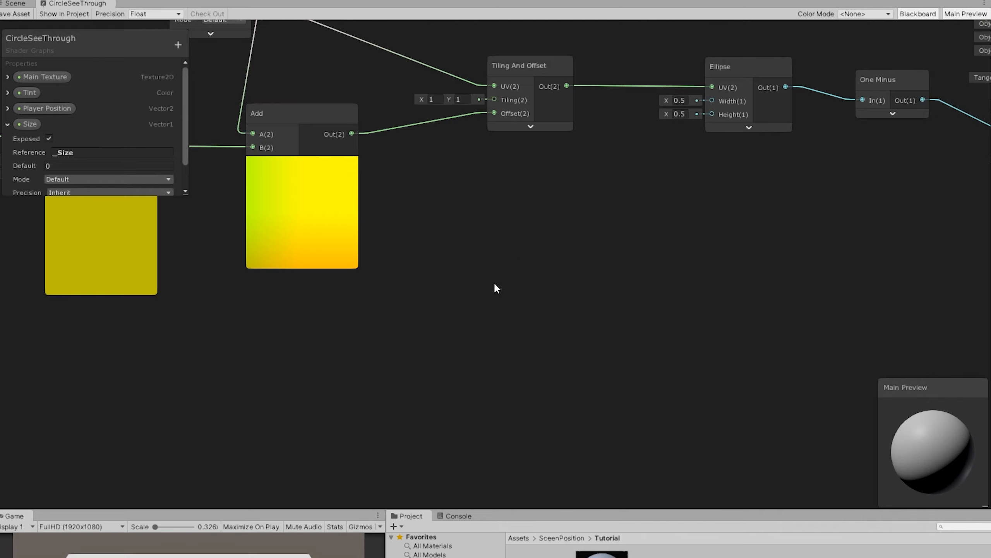
key("space")
type("camera")
key("Return")
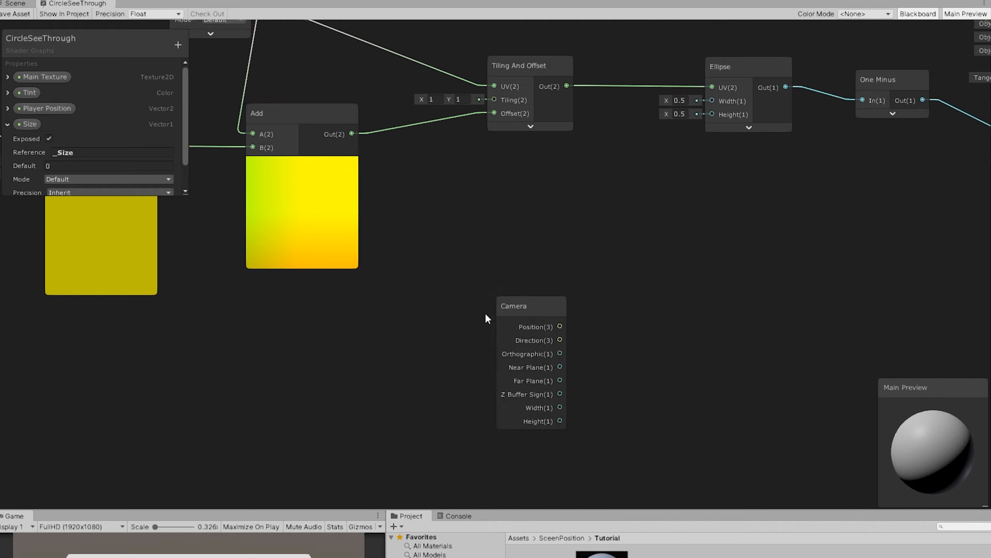
left_click_drag(519, 306, 294, 343)
Step: Add a Divide node beside the Camera node and collapse its preview
left_click(422, 332)
key("space")
type("div")
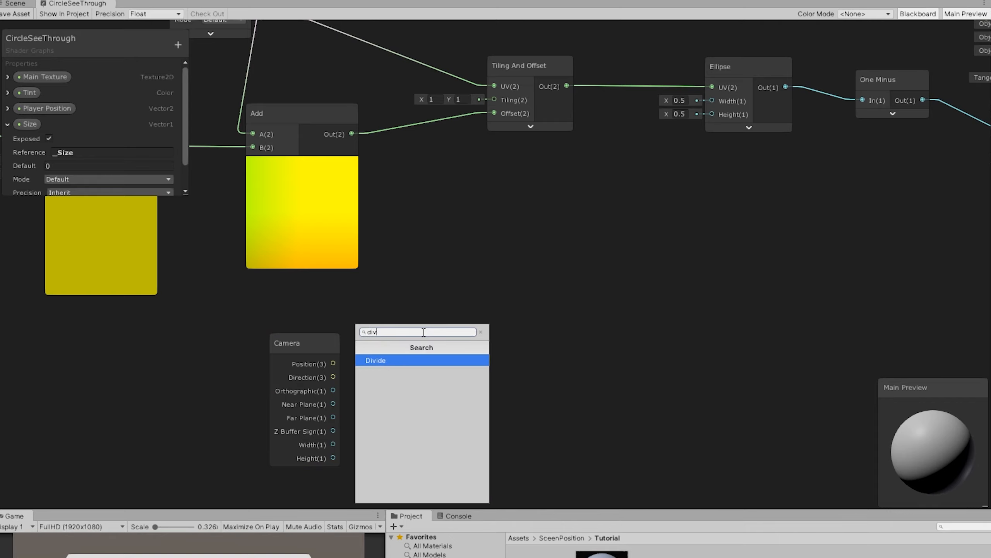
key("Return")
middle_click_drag(490, 339, 473, 261)
left_click(478, 311)
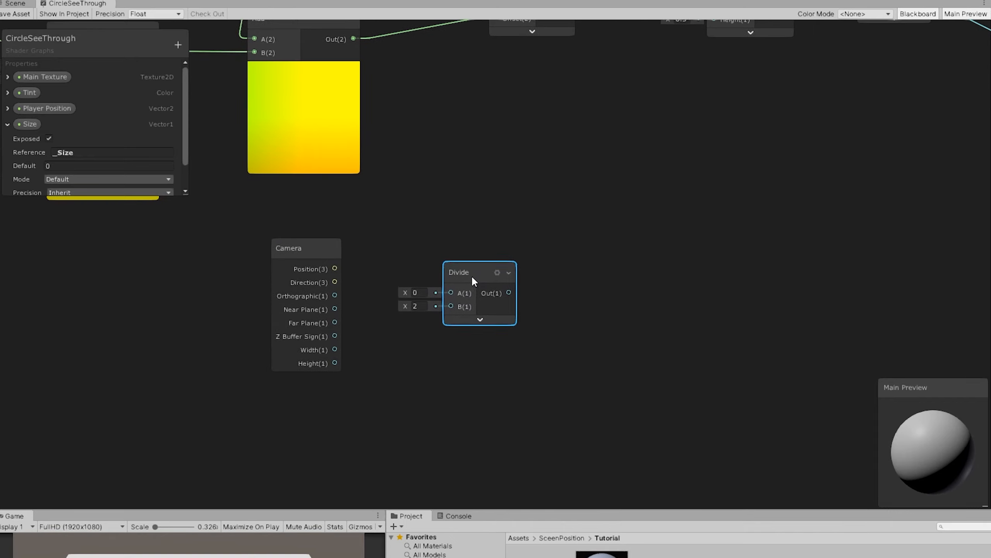
left_click_drag(474, 280, 488, 299)
Step: Connect the Camera's Height to Divide input A and Width to input B, and move Divide close to the Camera node
left_click_drag(335, 363, 465, 312)
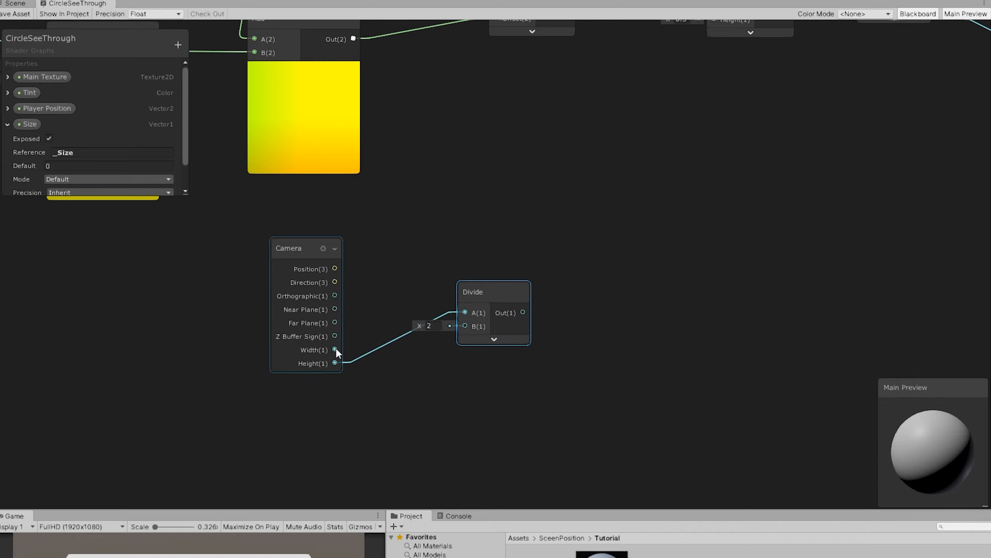
left_click_drag(335, 349, 465, 326)
left_click_drag(477, 291, 408, 321)
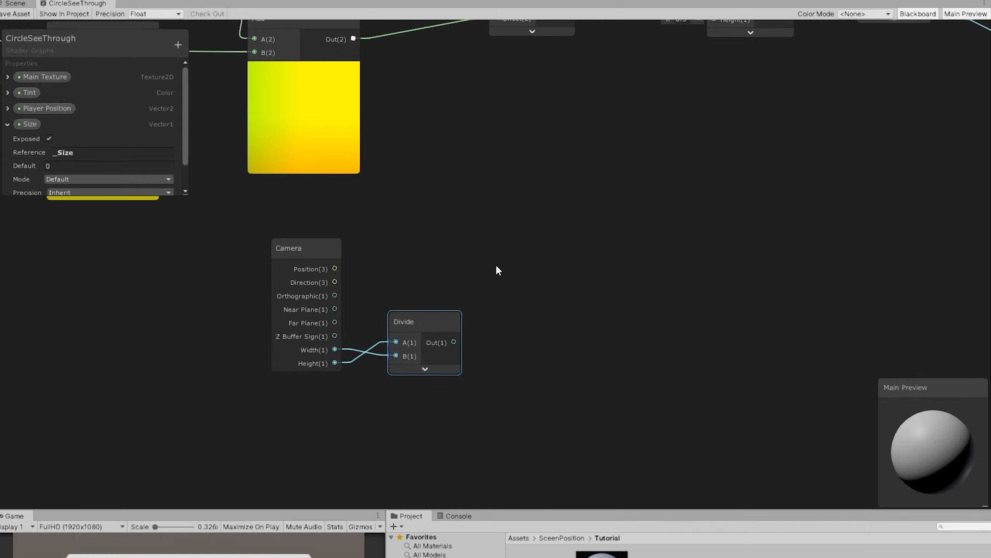
Step: Add a Multiply node with its preview collapsed and connect the Divide output to its input A
middle_click_drag(511, 268, 435, 271)
key("space")
type("mu")
key("Return")
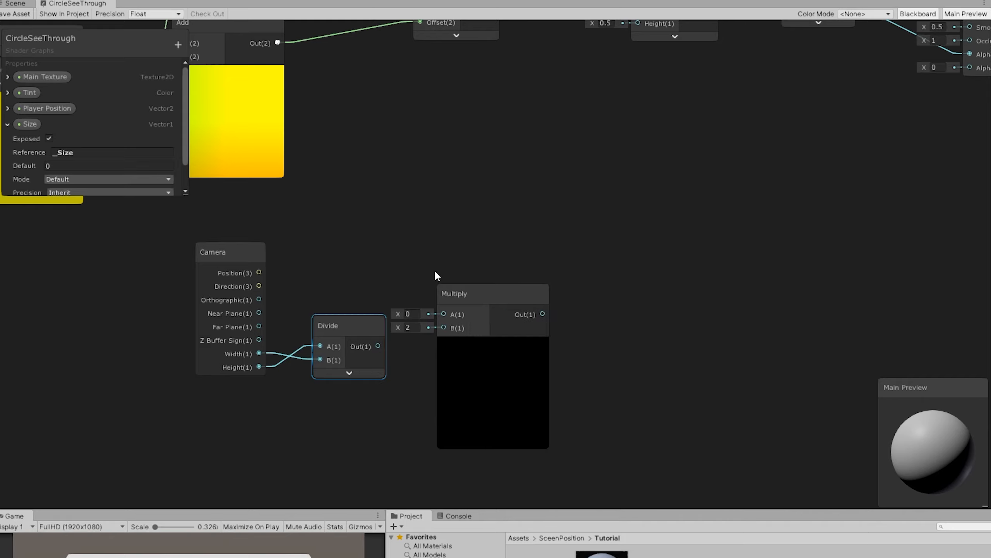
left_click_drag(499, 288, 541, 273)
left_click(530, 298)
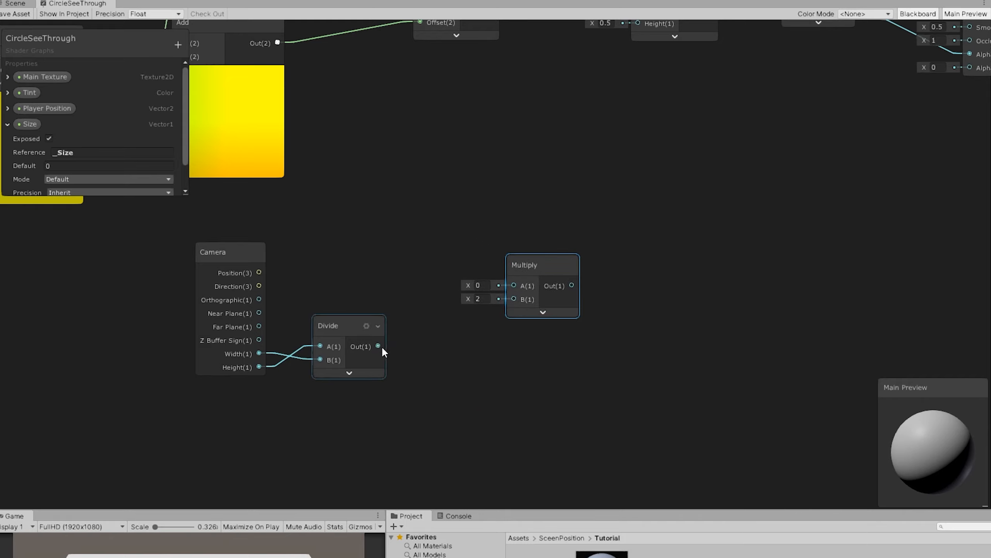
left_click_drag(378, 345, 514, 285)
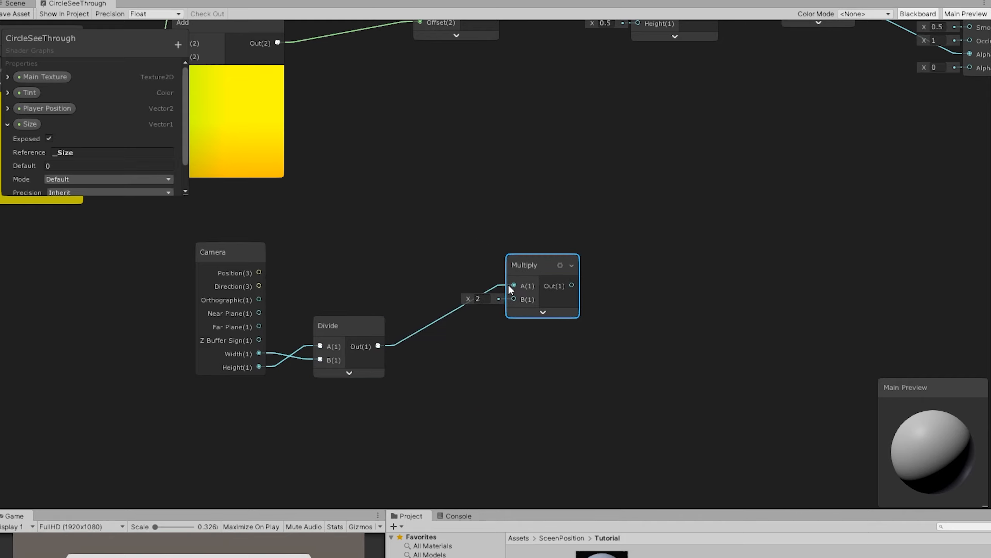
Step: Place the Size property in the graph and connect it to input B of the new Multiply node
left_click(8, 124)
left_click_drag(30, 124, 455, 373)
left_click_drag(523, 270, 542, 275)
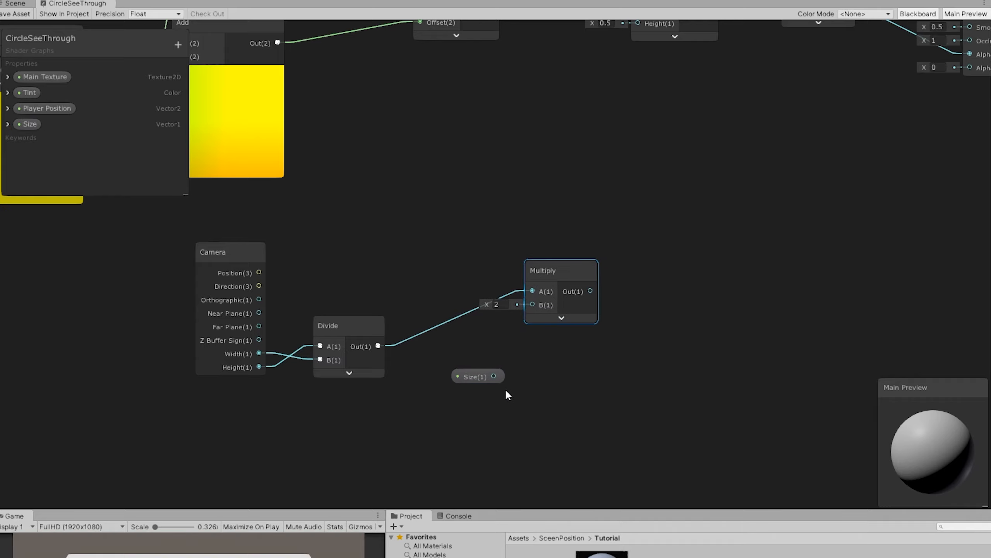
left_click_drag(494, 376, 533, 304)
Step: Connect the Multiply output to the Ellipse node's Width input
middle_click_drag(637, 265, 535, 317)
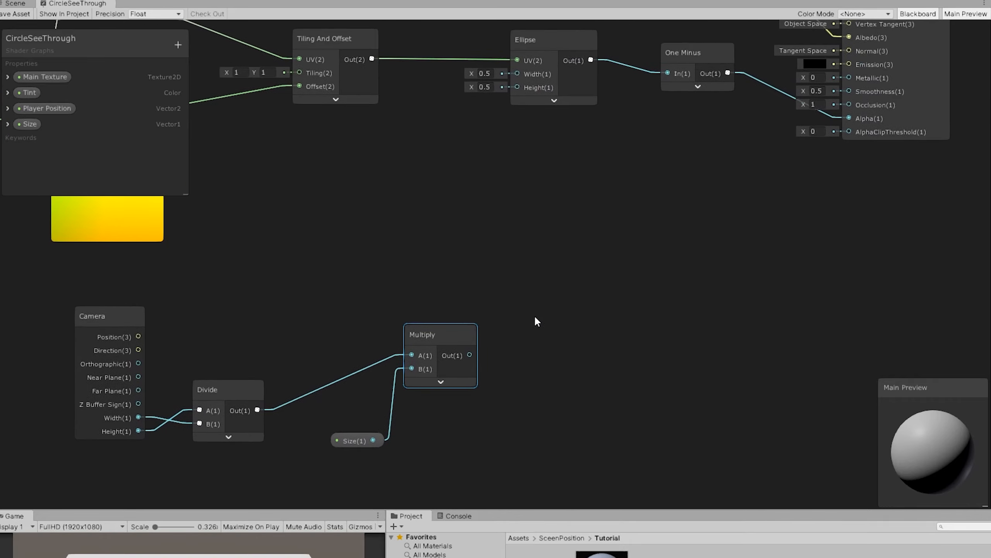
scroll(535, 318, "down", 1)
middle_click_drag(528, 360, 466, 365)
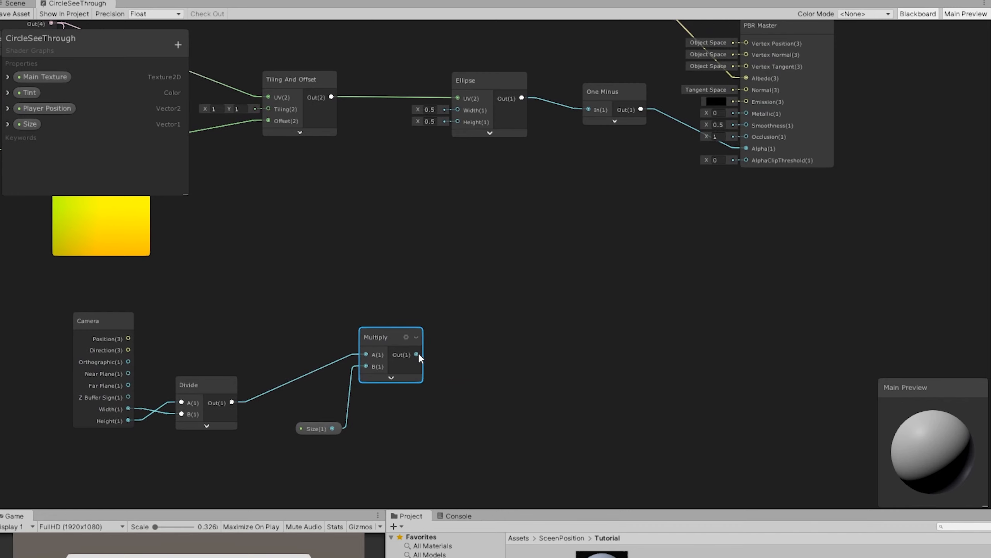
left_click_drag(417, 354, 458, 110)
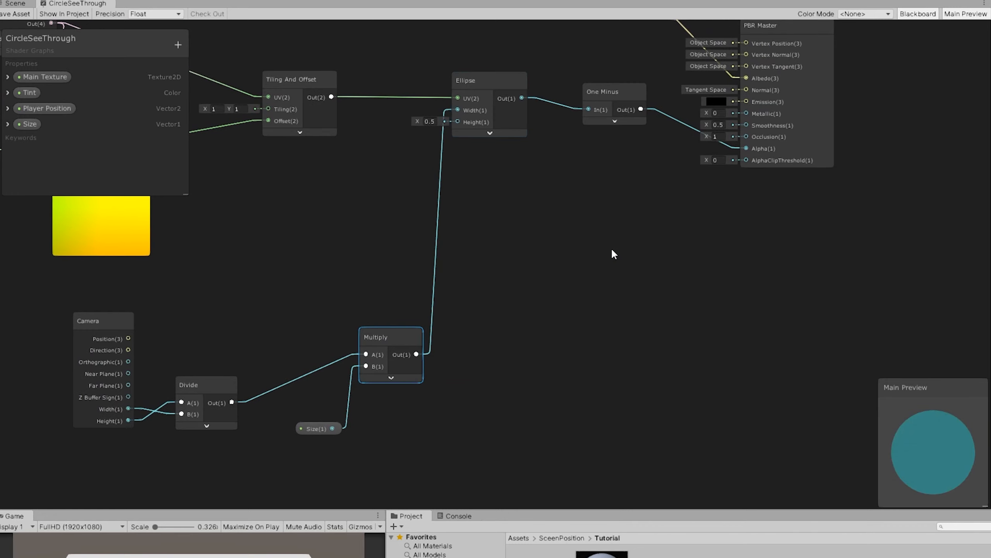
Step: Move the Multiply and Size nodes closer to the Ellipse node and connect Size to the Ellipse's Height input
middle_click_drag(390, 367, 613, 352)
left_click_drag(601, 339, 542, 266)
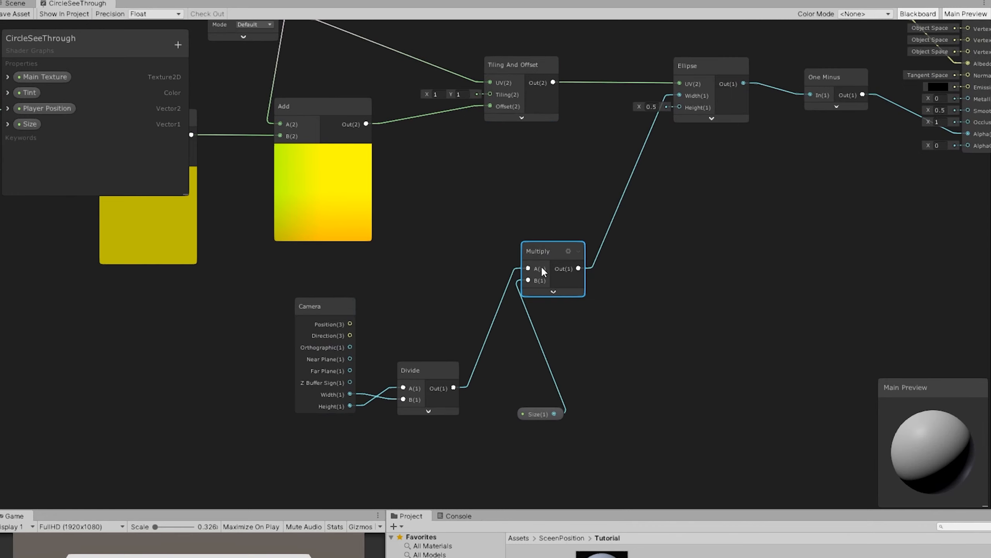
left_click_drag(541, 414, 540, 333)
middle_click_drag(669, 230, 543, 307)
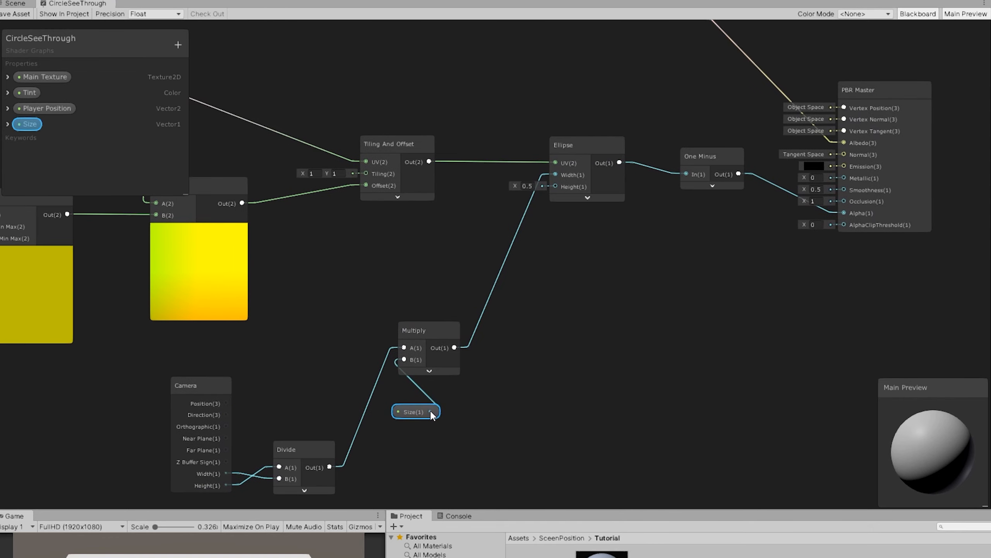
left_click_drag(431, 412, 556, 186)
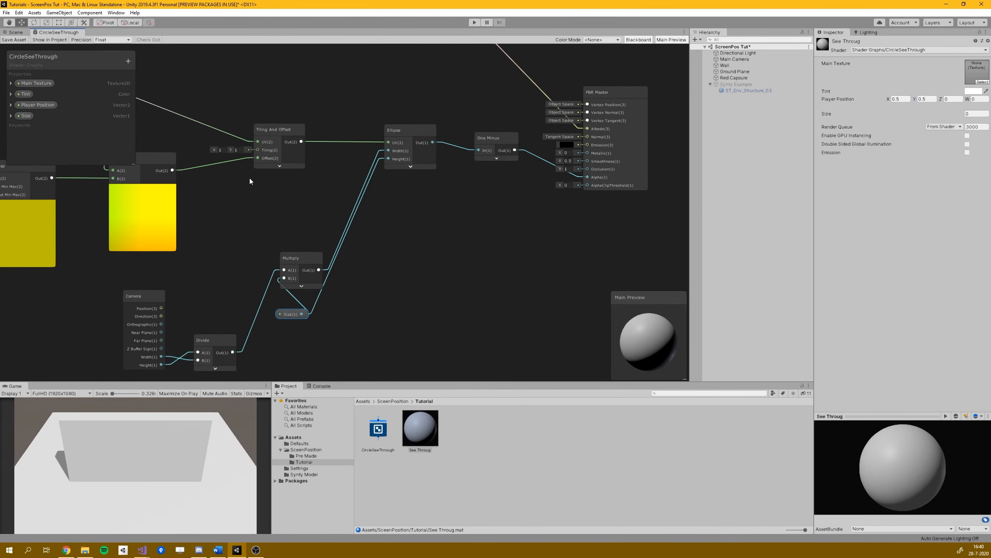
Step: Show the scene view and set the See Throug material's Size to 1
left_click(16, 32)
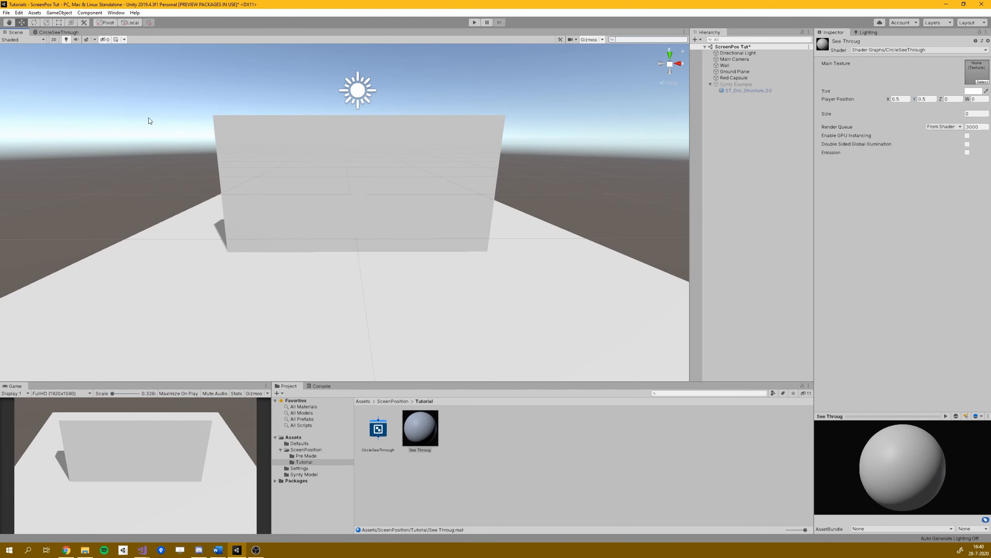
left_click(979, 113)
type("1")
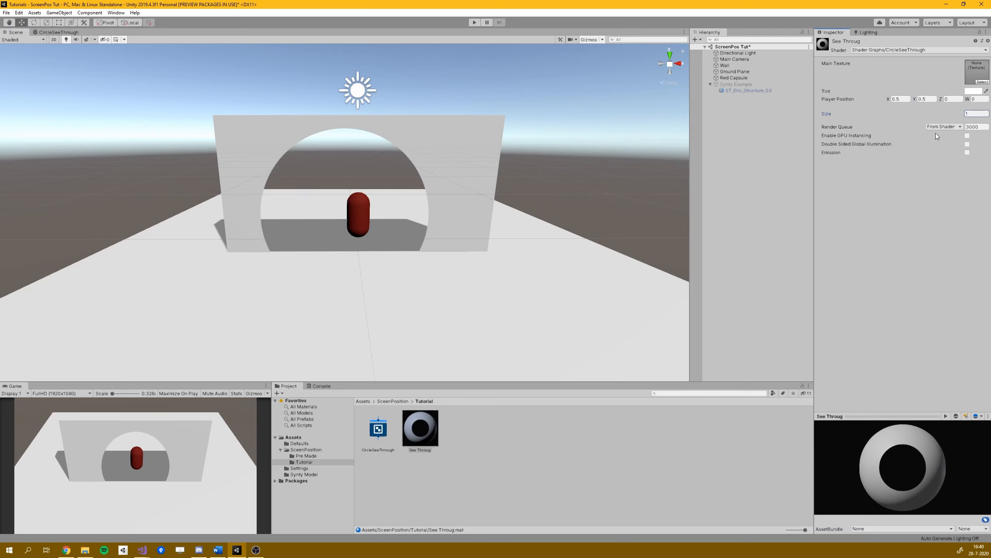
mouse_move(827, 113)
left_mouse_down()
mouse_move(837, 117)
mouse_move(818, 118)
mouse_move(842, 121)
mouse_move(823, 125)
mouse_move(839, 125)
left_mouse_up()
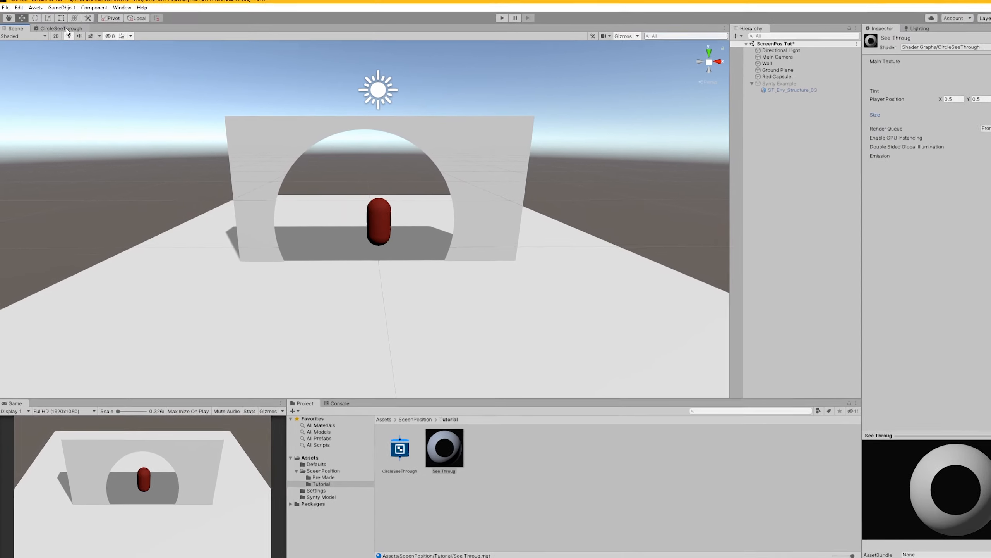
Step: Return to the CircleSeeThrough graph and group the Player Position, Remap, Screen Position, Add and Tiling And Offset nodes as "Screen UV"
left_click(58, 32)
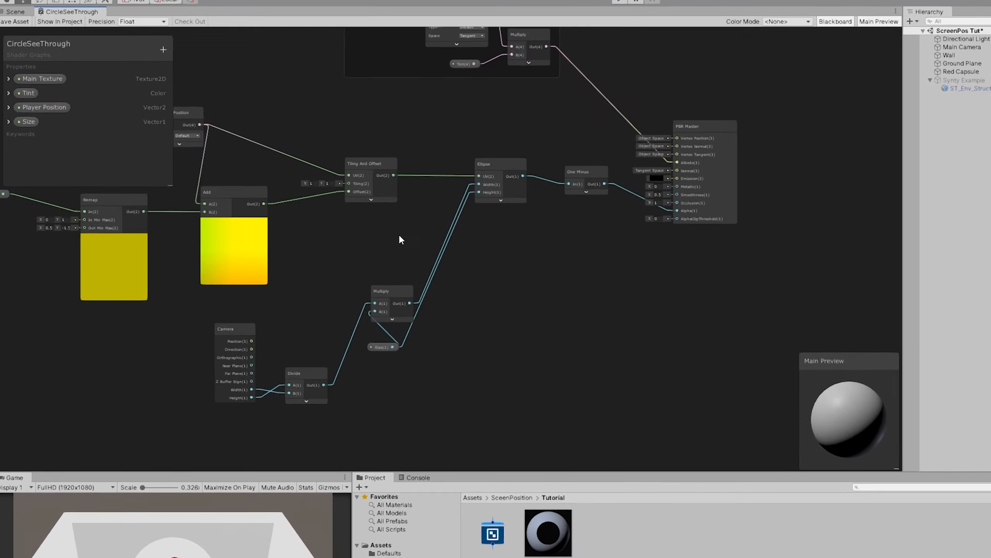
scroll(398, 232, "down", 4)
middle_click_drag(396, 228, 547, 296)
scroll(470, 266, "up", 3)
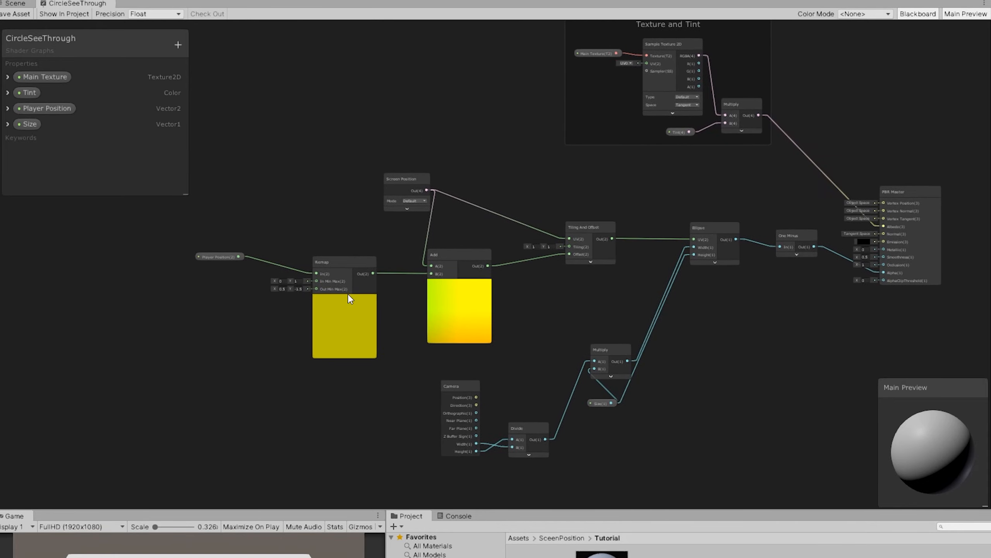
scroll(348, 210, "up", 2)
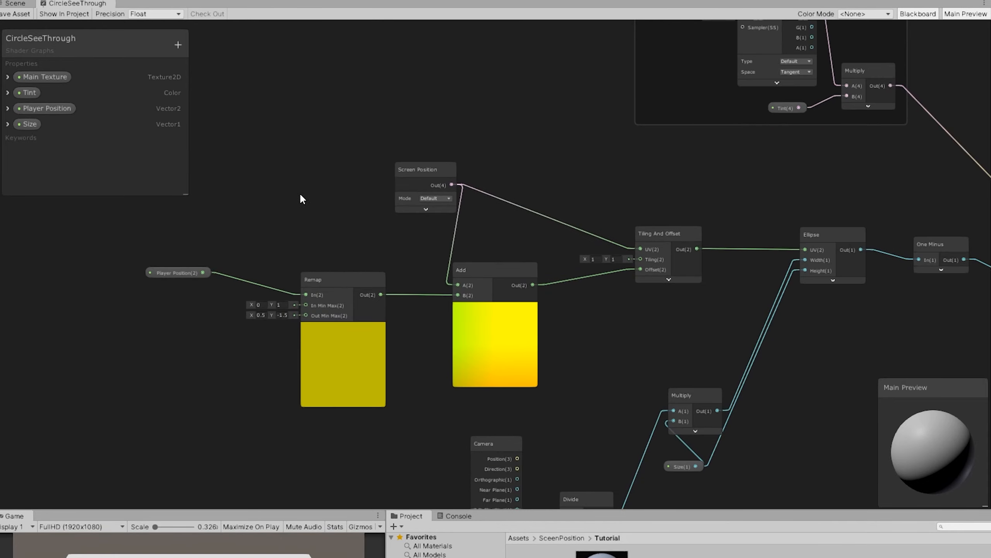
middle_click_drag(369, 217, 409, 205)
left_click_drag(726, 168, 252, 287)
key("ctrl+g")
type("Screen UV")
key("Return")
Step: Move the Screen UV group farther from the Ellipse node and collapse the previews of its Add and Remap nodes
scroll(390, 235, "down", 2)
middle_click_drag(390, 235, 682, 291)
left_click_drag(761, 213, 516, 180)
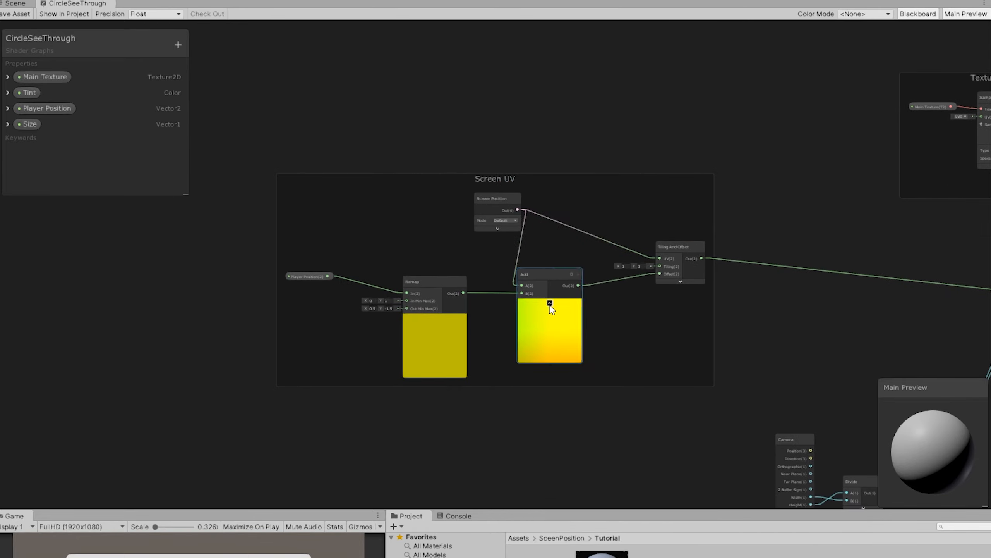
left_click(549, 304)
left_click(435, 318)
Step: Group the Camera, Divide, Multiply and Size nodes under the title "Size Correction"
middle_click_drag(800, 388, 398, 255)
left_click_drag(336, 251, 546, 390)
right_click(517, 289)
left_click(580, 454)
type("Size Correction")
scroll(494, 311, "up", 3)
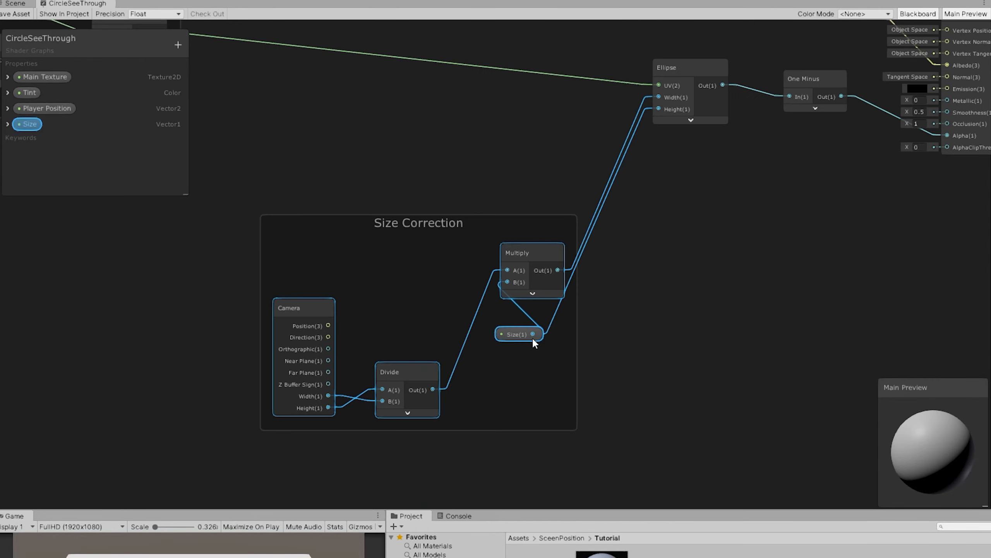
Step: Hide the Camera node's unused outputs and arrange the Camera, Divide and Size nodes compactly inside the Size Correction group
left_click_drag(532, 338, 519, 360)
left_click(304, 328)
left_click(313, 330)
left_click_drag(288, 330, 289, 287)
left_click_drag(390, 395, 376, 284)
left_click_drag(499, 362, 387, 368)
Step: Position a Vector 2 node in the Size Correction group, connecting the Multiply output to X and Size to Y
left_click_drag(621, 384, 602, 314)
left_click_drag(545, 292, 588, 331)
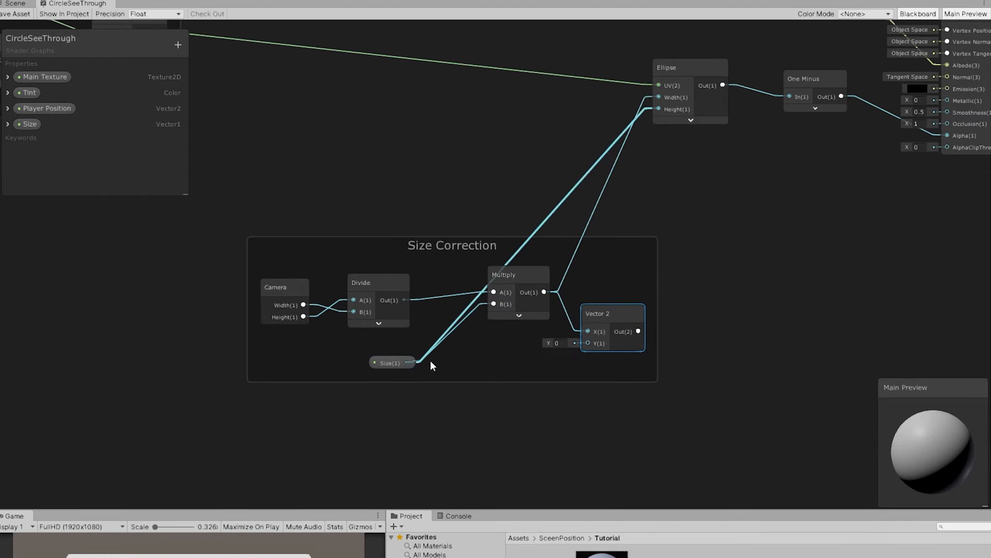
left_click_drag(406, 363, 588, 343)
Step: Fine-tune the positions of the Multiply and Size nodes so the Size Correction group is neatly aligned
scroll(453, 219, "down", 1)
left_click_drag(510, 292, 500, 299)
left_click_drag(394, 343, 428, 332)
left_click_drag(509, 299, 514, 295)
left_click_drag(429, 329, 437, 323)
left_click_drag(506, 272, 510, 273)
Step: Move the whole Size Correction group away from the Ellipse node to sit beneath the Screen UV group
middle_click_drag(427, 212, 600, 292)
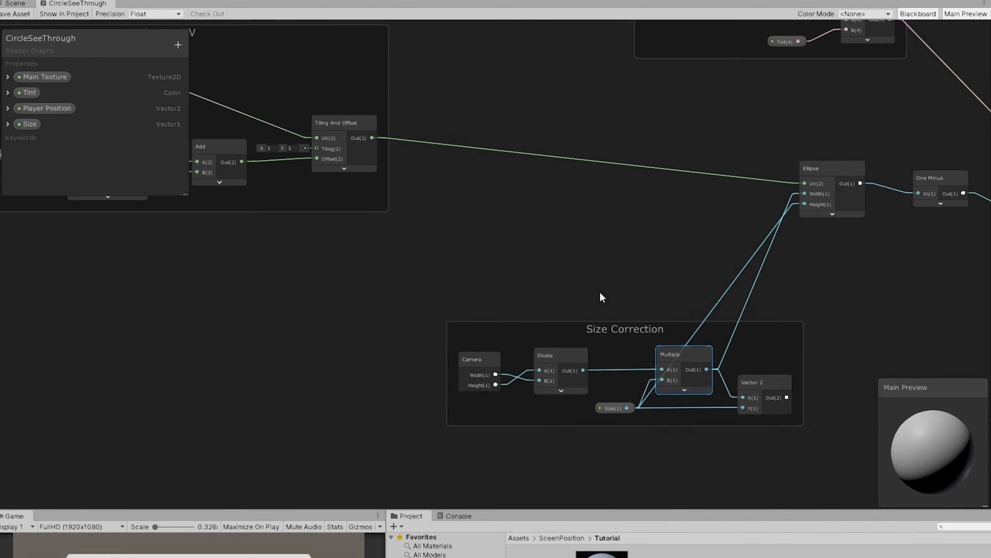
left_click_drag(611, 328, 297, 355)
middle_click_drag(603, 232, 644, 303)
Step: Examine the node connections in the Screen UV and Size Correction groups, including the Vector 2 node
scroll(392, 372, "down", 4)
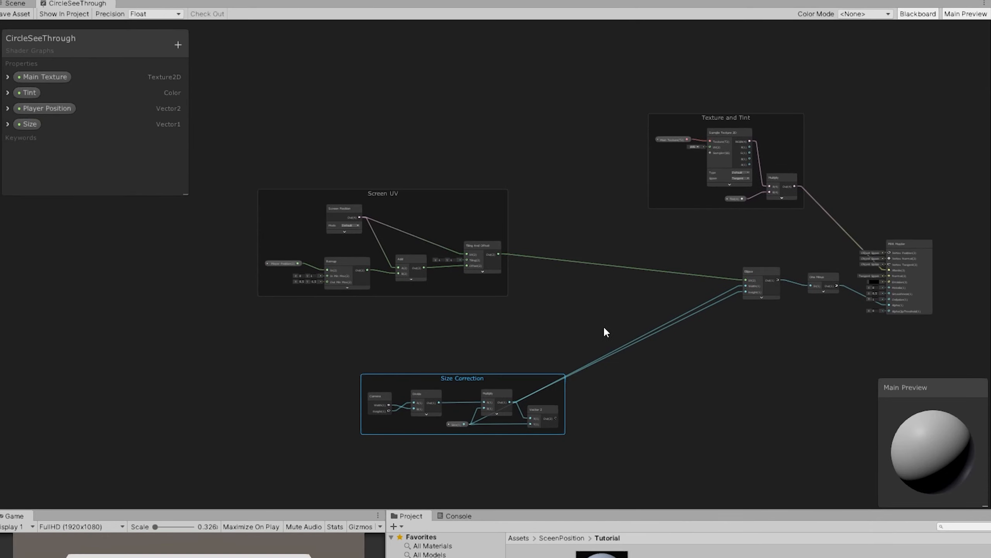
scroll(456, 278, "up", 4)
middle_click_drag(399, 133, 536, 198)
scroll(496, 244, "up", 2)
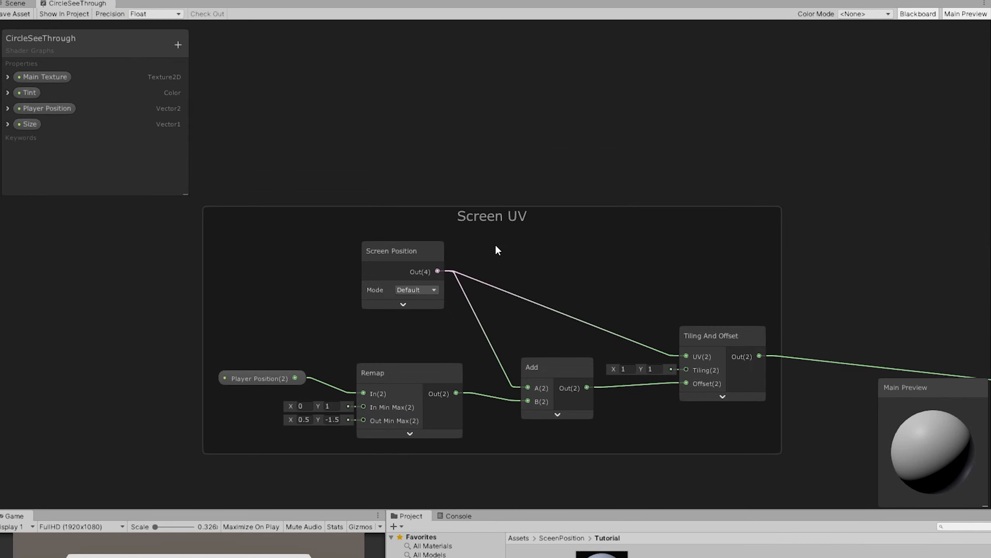
middle_click_drag(489, 234, 427, 182)
left_click(468, 315)
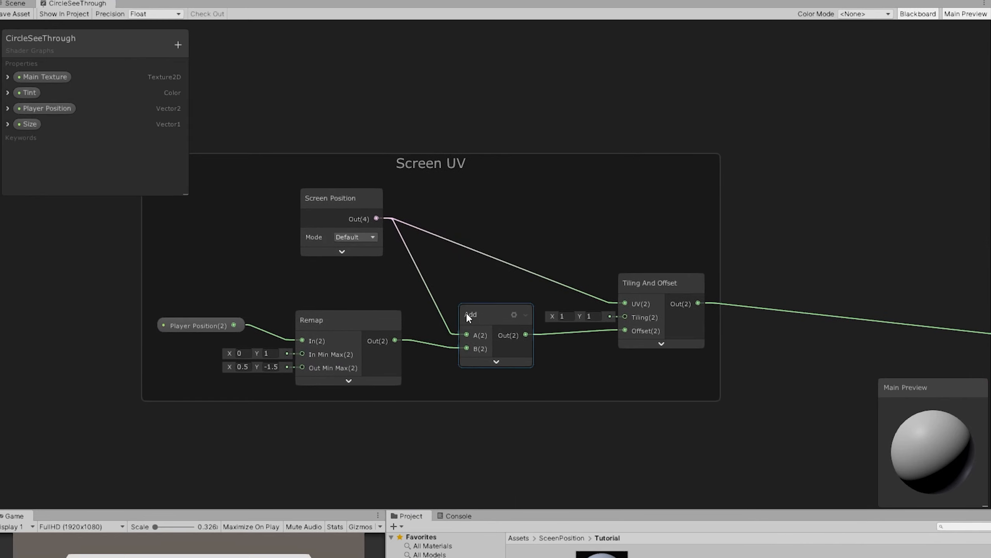
middle_click_drag(619, 481, 366, 196)
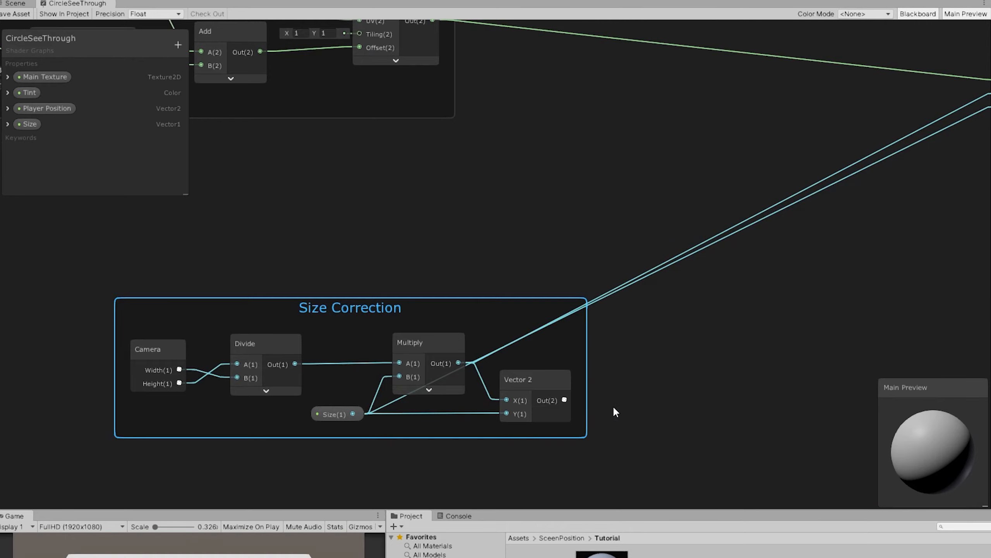
middle_click_drag(613, 407, 727, 394)
left_click(662, 398)
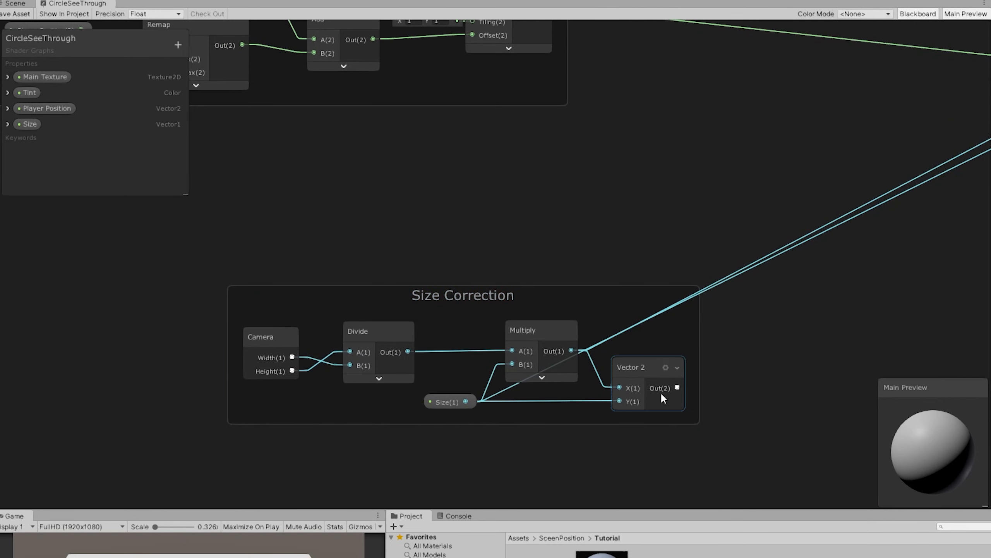
left_click(641, 372)
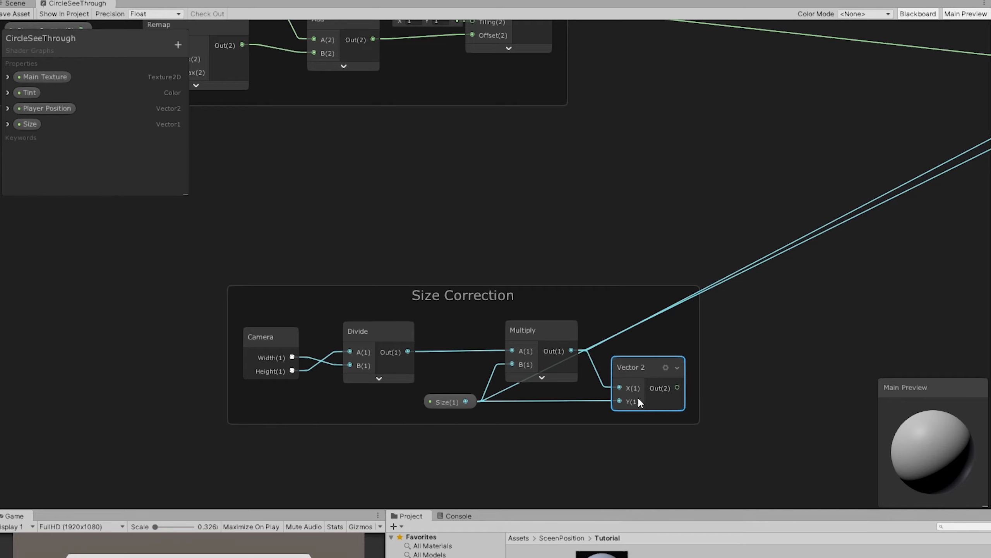
Step: Expand the Ellipse node's preview and move the node farther away from the One Minus node
middle_click_drag(817, 266, 430, 382)
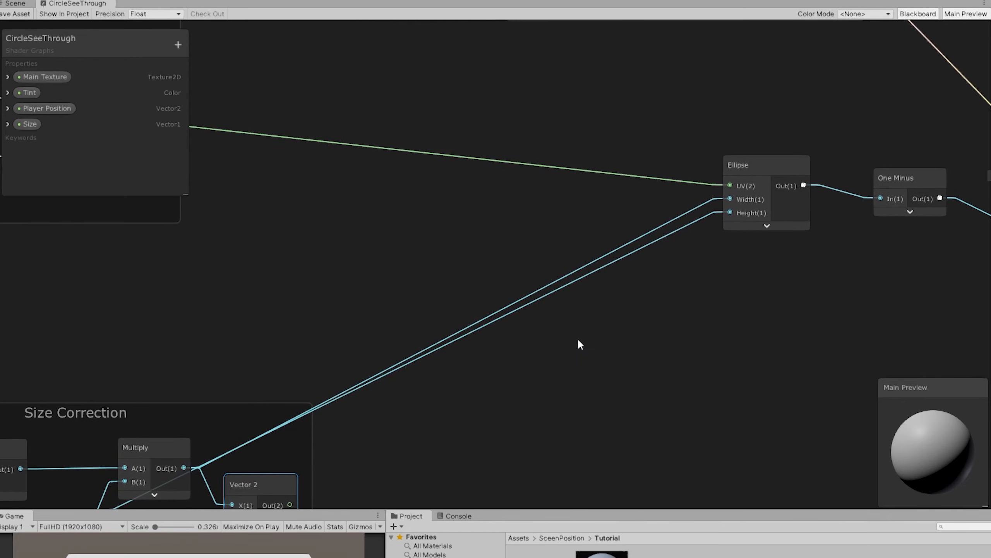
middle_click_drag(703, 311, 589, 400)
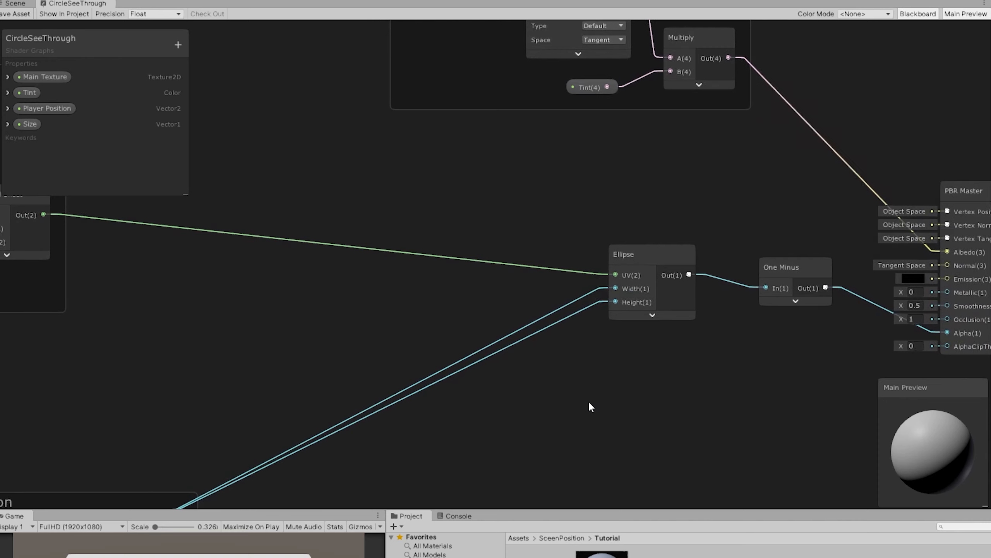
left_click(652, 315)
left_click_drag(664, 254, 501, 245)
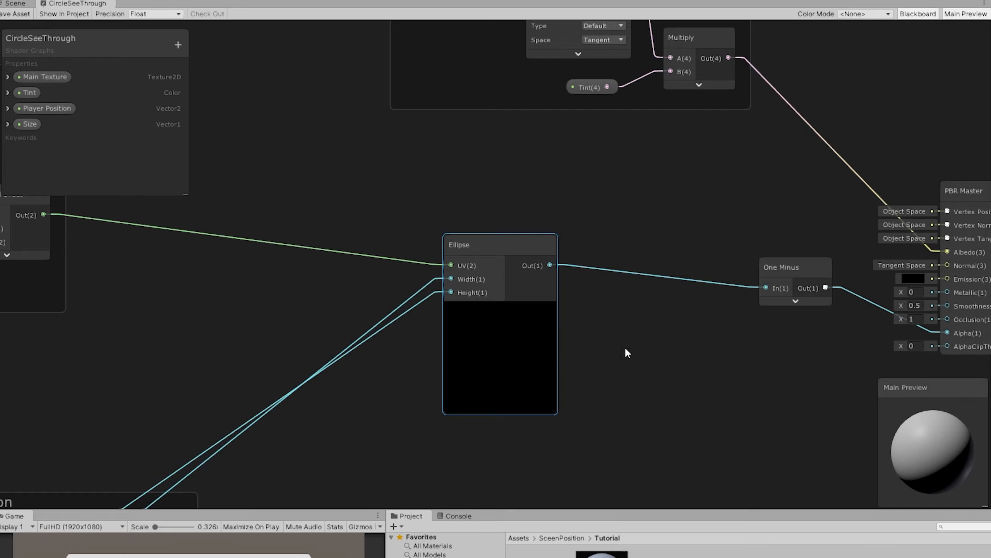
Step: Show the Ellipse node's generated code in Visual Studio and read through the shader to its vertex and fragment program
middle_click_drag(626, 349, 741, 328)
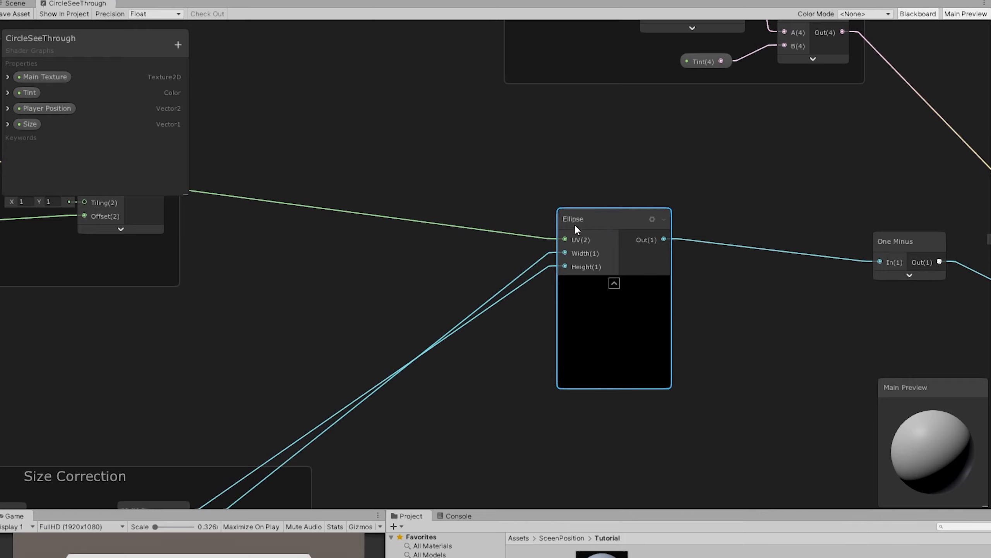
right_click(605, 220)
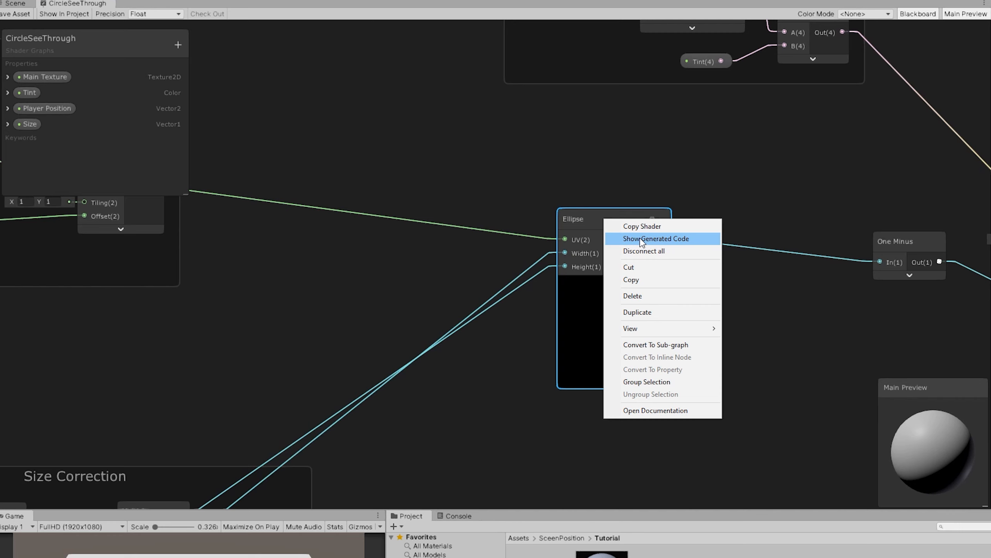
left_click(663, 239)
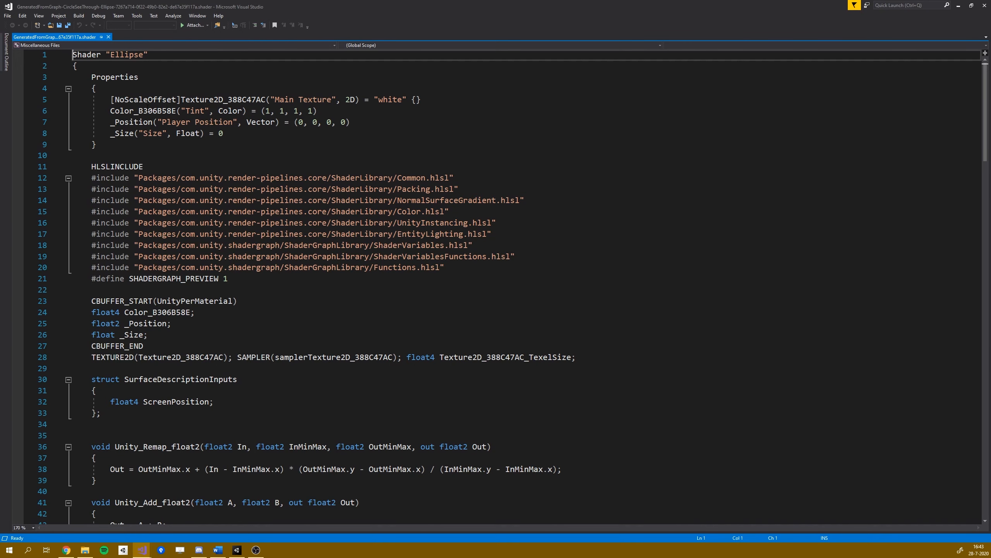
scroll(145, 151, "down", 9)
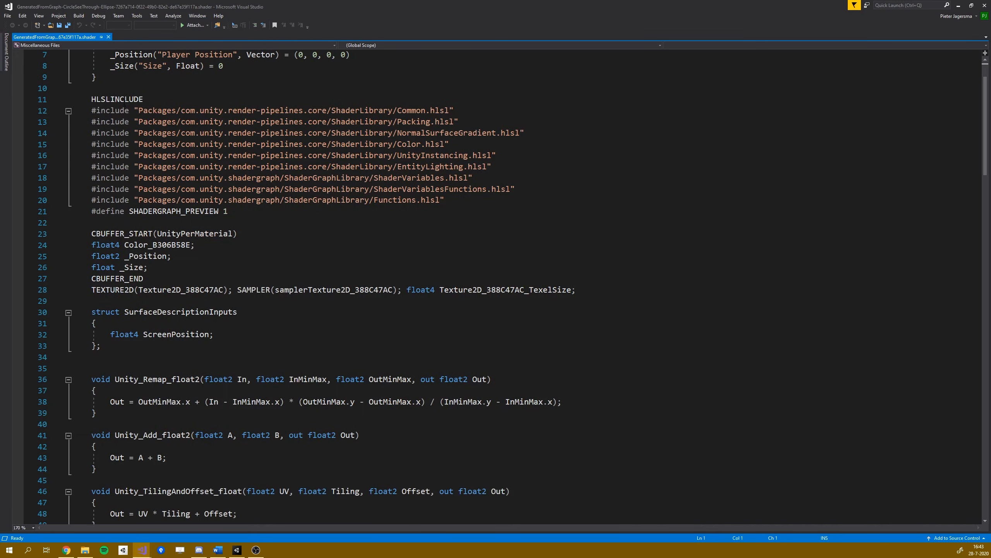
scroll(144, 151, "down", 20)
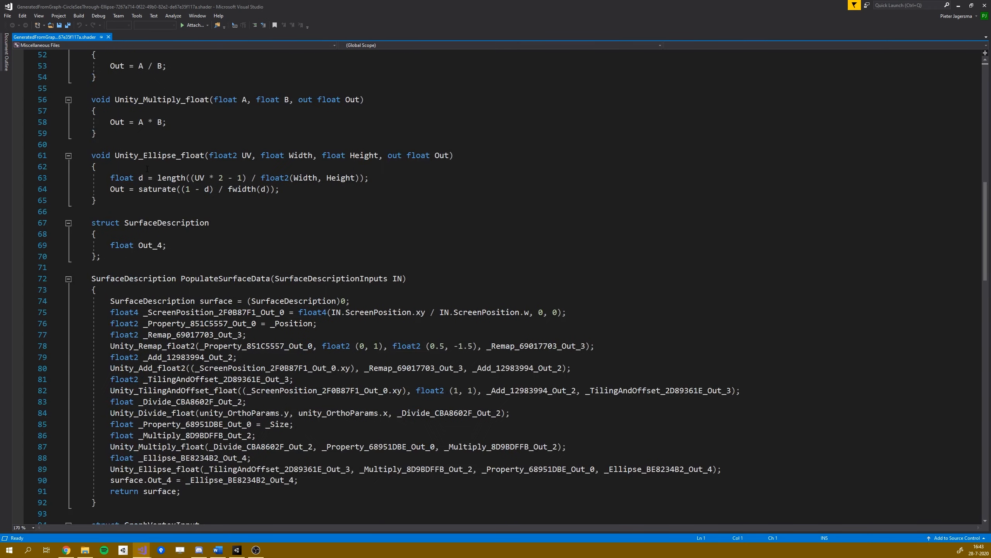
scroll(148, 200, "down", 3)
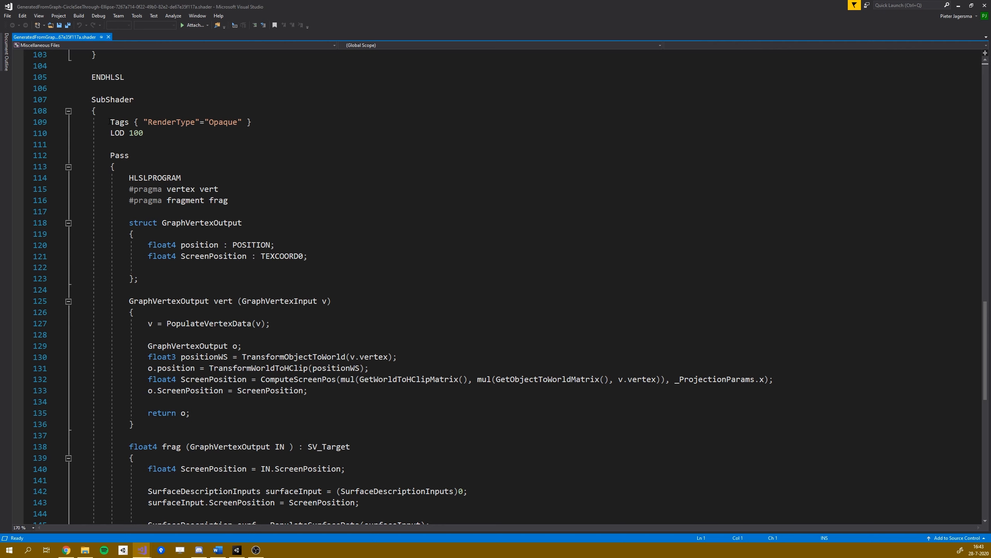
scroll(110, 122, "down", 1)
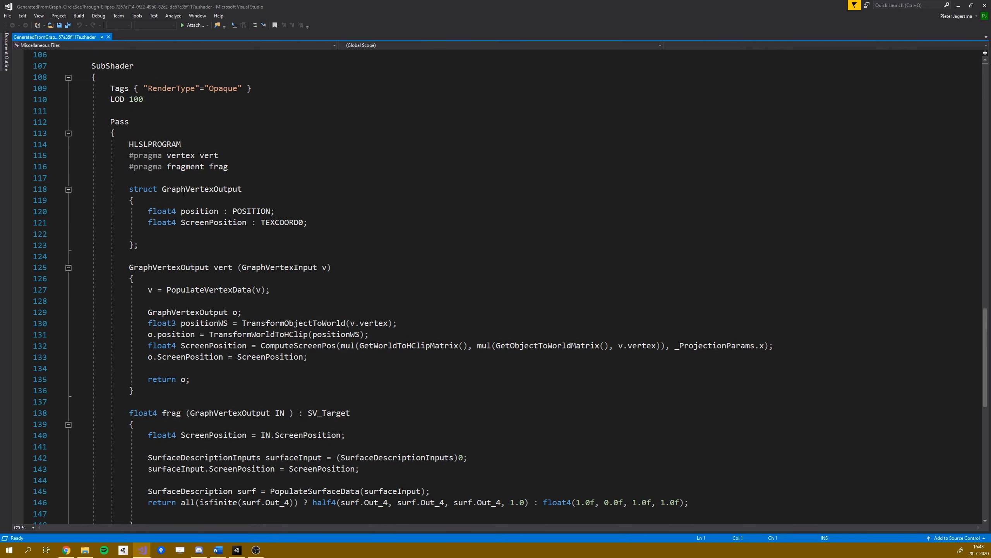
scroll(121, 135, "down", 2)
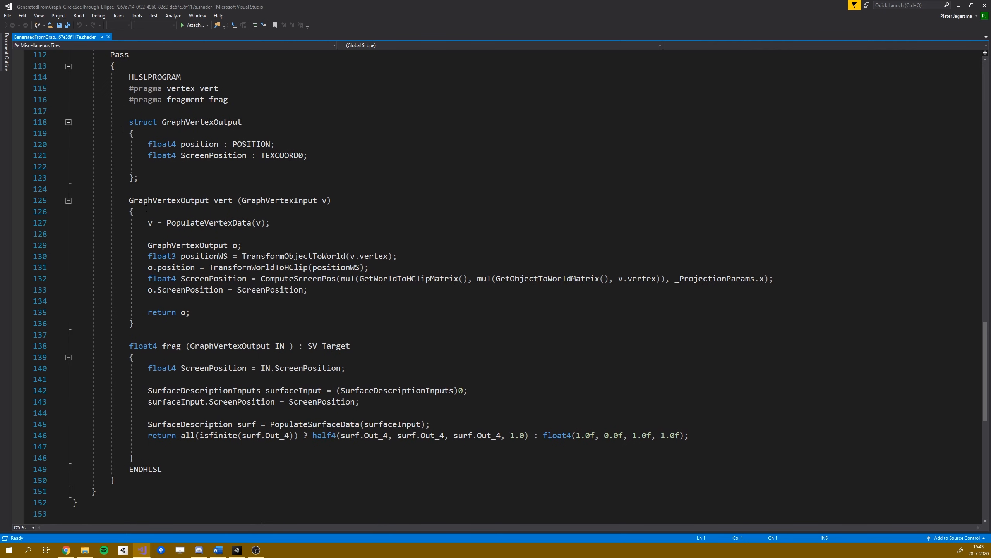
left_click_drag(129, 77, 231, 102)
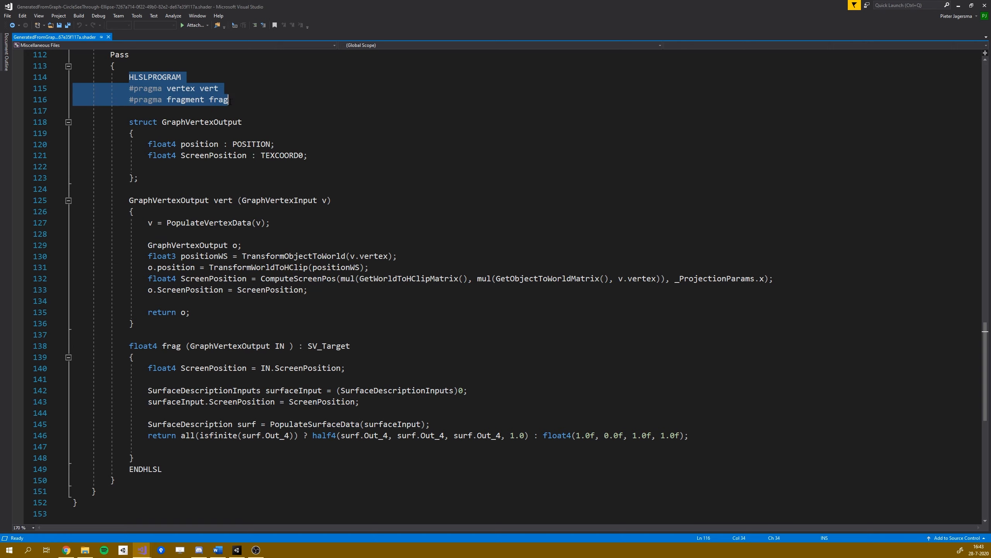
left_click(199, 101)
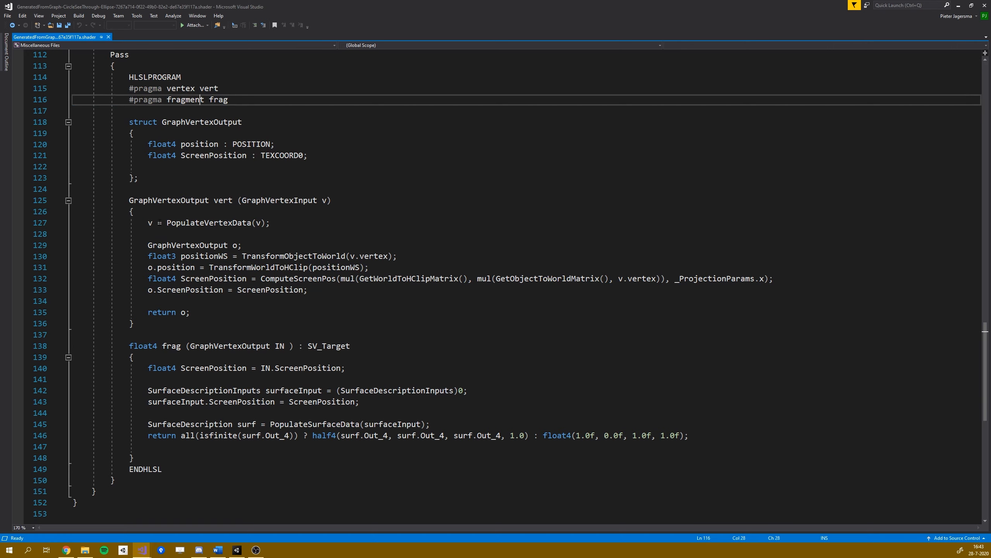
Step: Examine the Unity_Ellipse_float function in the generated code, highlighting its length and saturate expressions
scroll(158, 475, "up", 1)
scroll(284, 357, "up", 20)
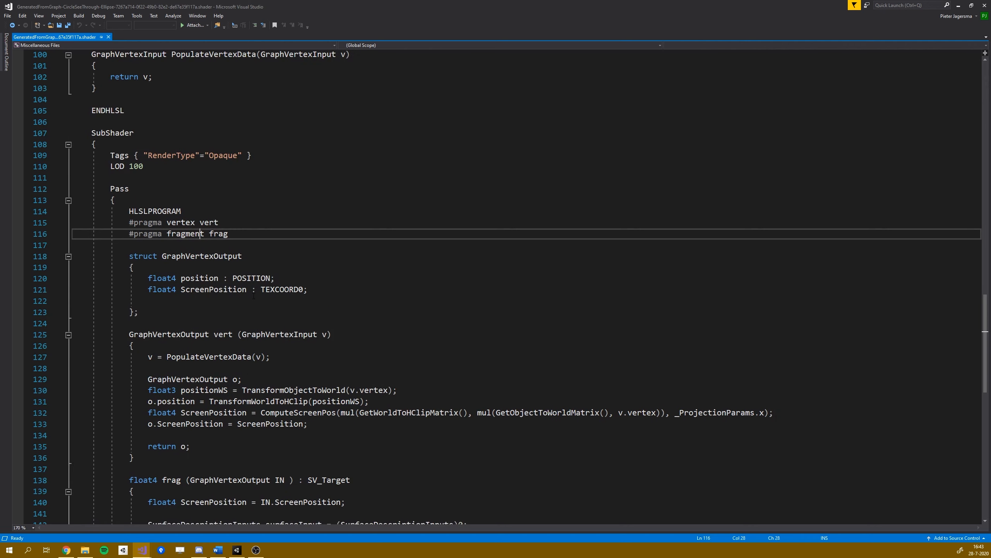
scroll(299, 425, "up", 2)
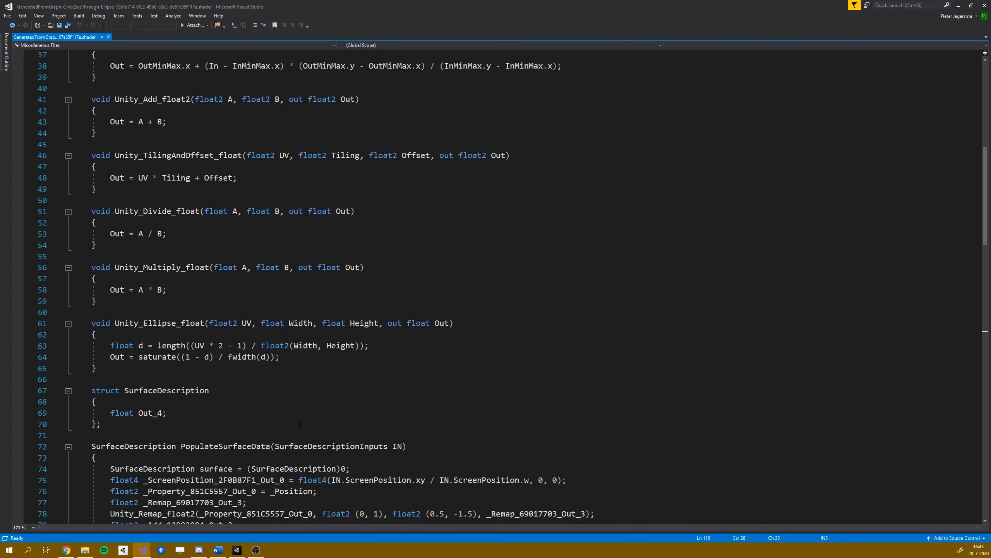
scroll(299, 426, "down", 2)
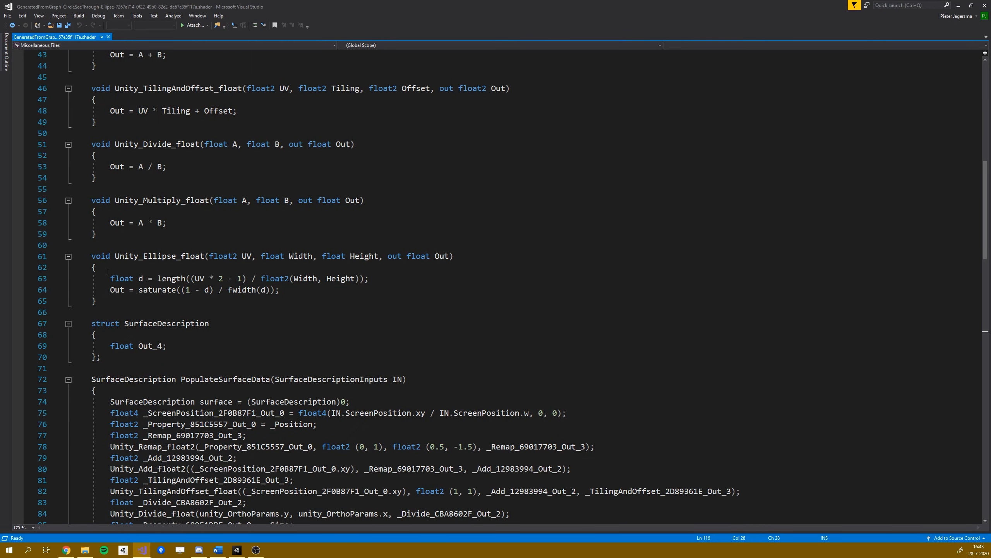
left_click_drag(92, 256, 103, 304)
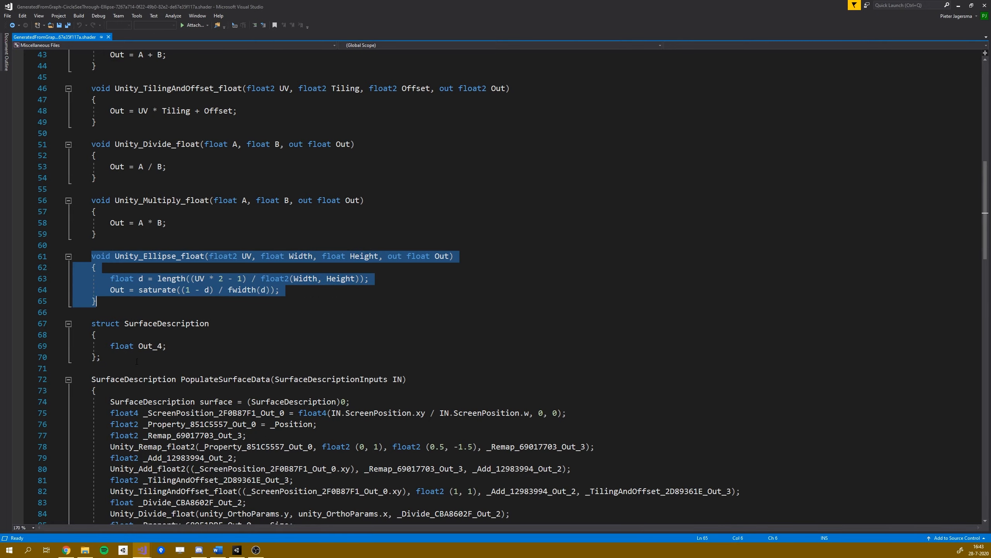
left_click(151, 301)
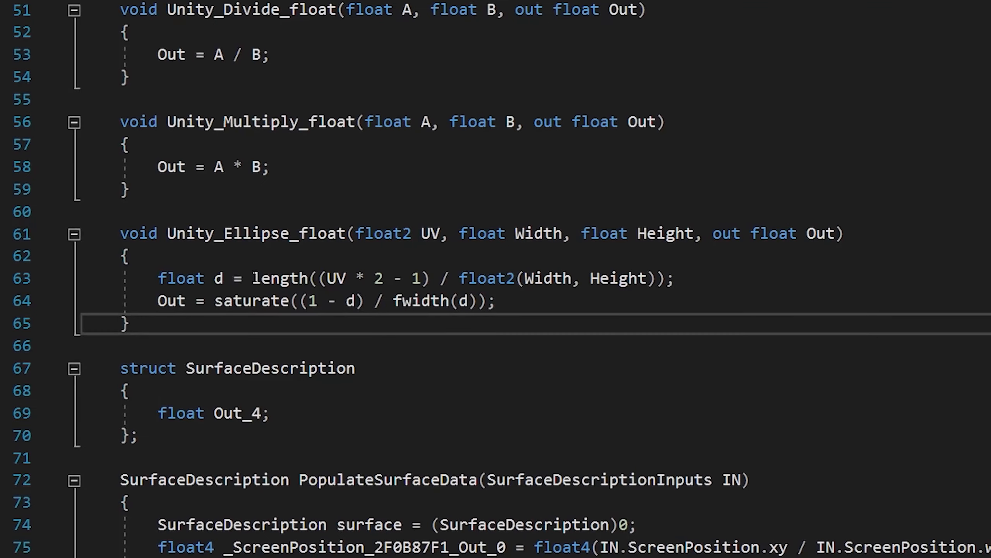
left_click_drag(251, 278, 676, 278)
left_click_drag(215, 301, 522, 309)
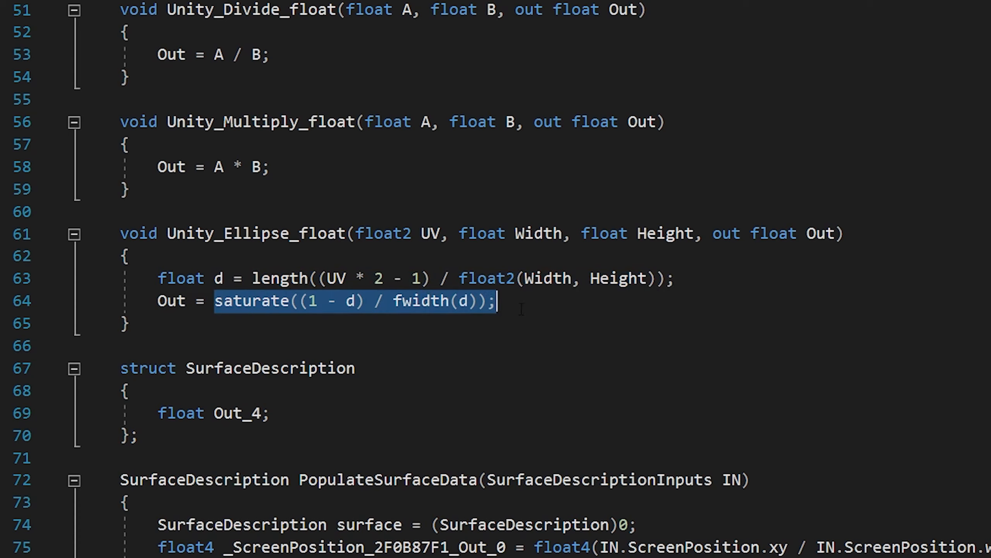
left_click(521, 310)
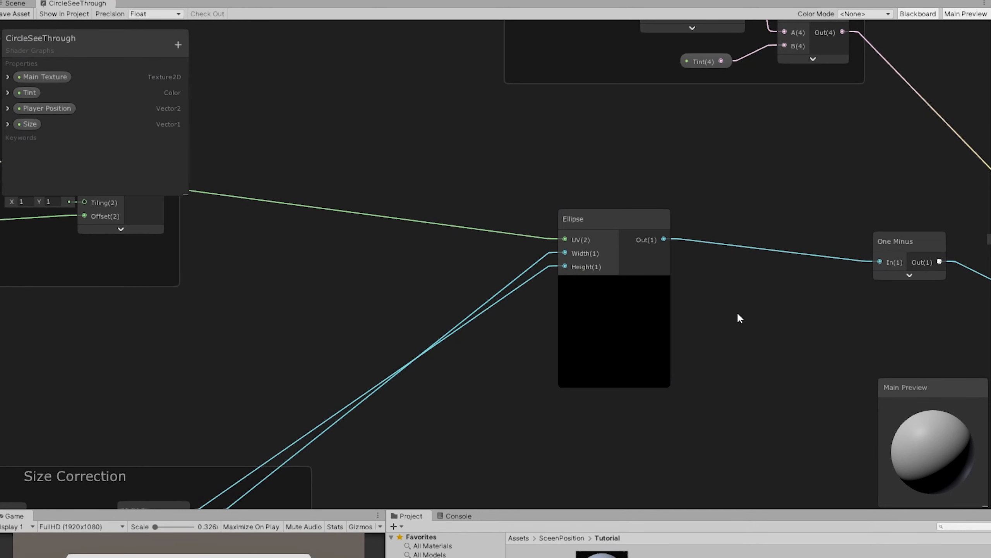
Step: Return to the CircleSeeThrough graph in Unity and delete the Ellipse node
middle_click_drag(737, 311, 679, 305)
left_click(580, 210)
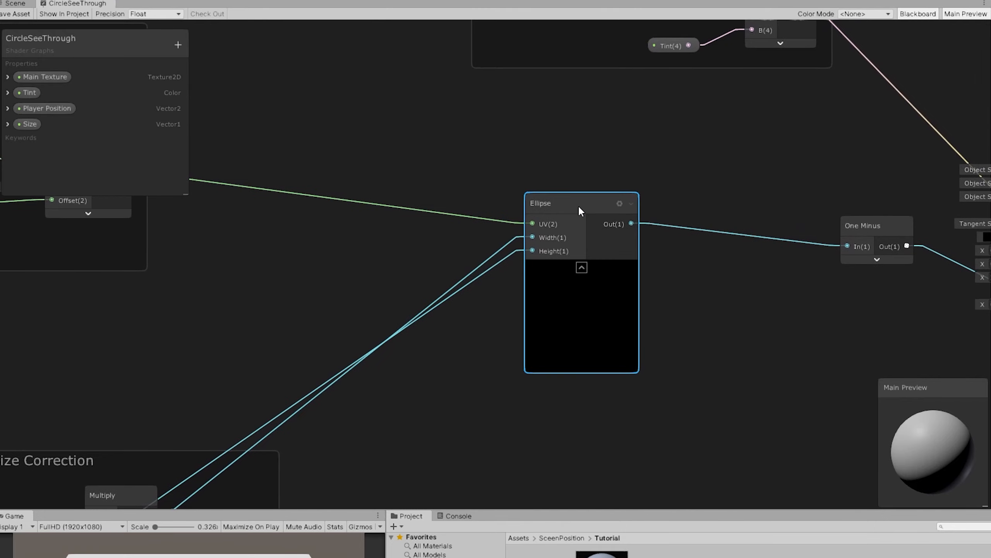
key("Delete")
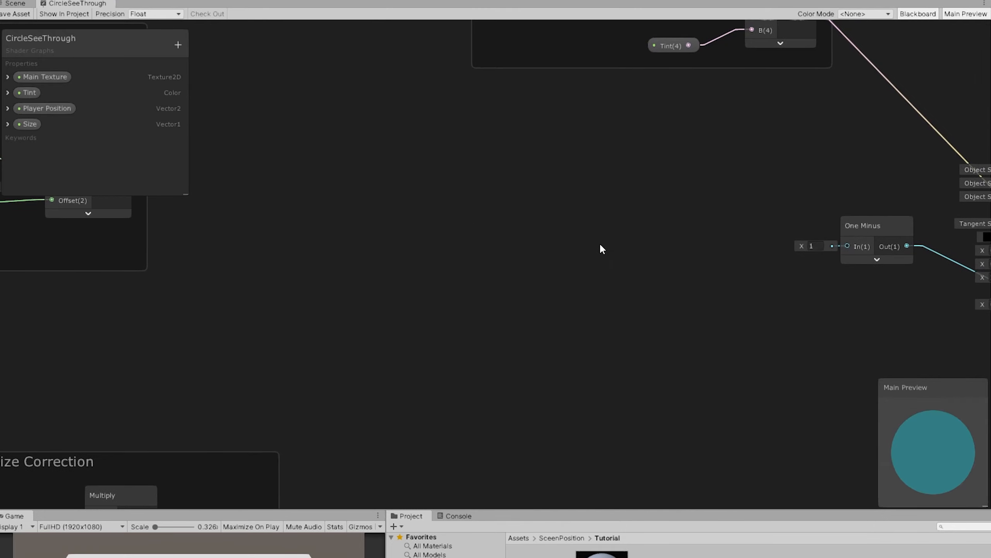
Step: Add a Multiply node outside the Screen UV group that multiplies the Tiling And Offset output by 2
mouse_move(600, 248)
middle_mouse_down()
mouse_move(626, 237)
mouse_move(608, 250)
middle_mouse_up()
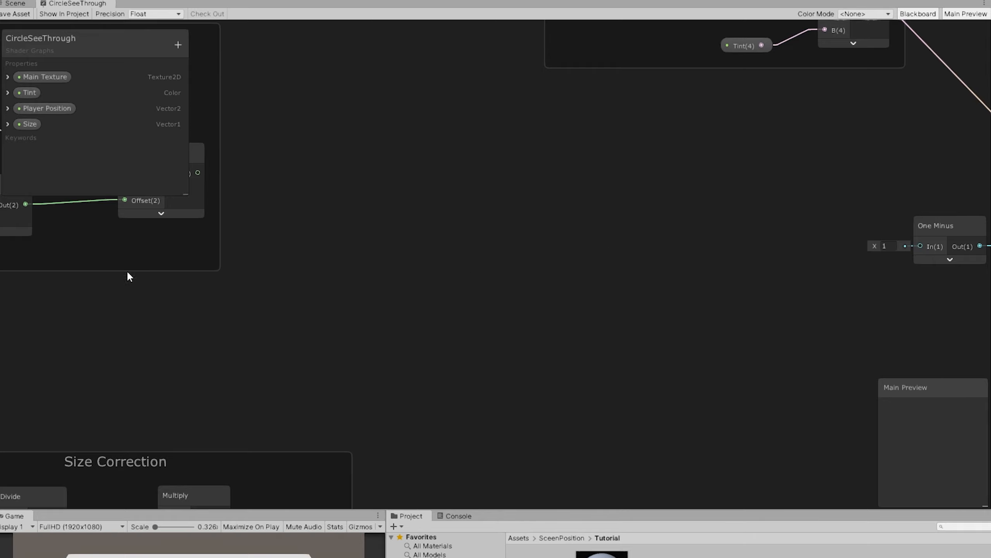
middle_click_drag(436, 259, 507, 261)
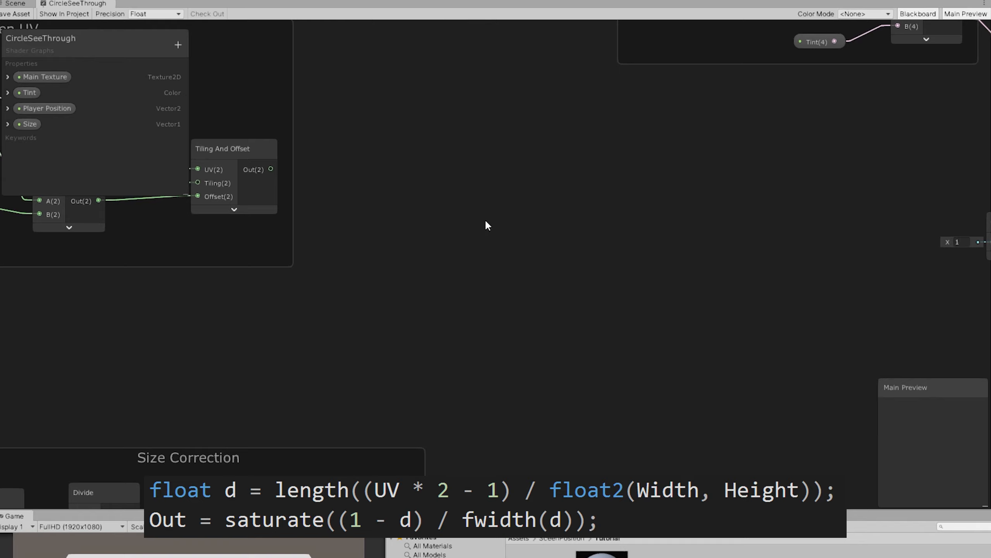
middle_click_drag(421, 224, 472, 239)
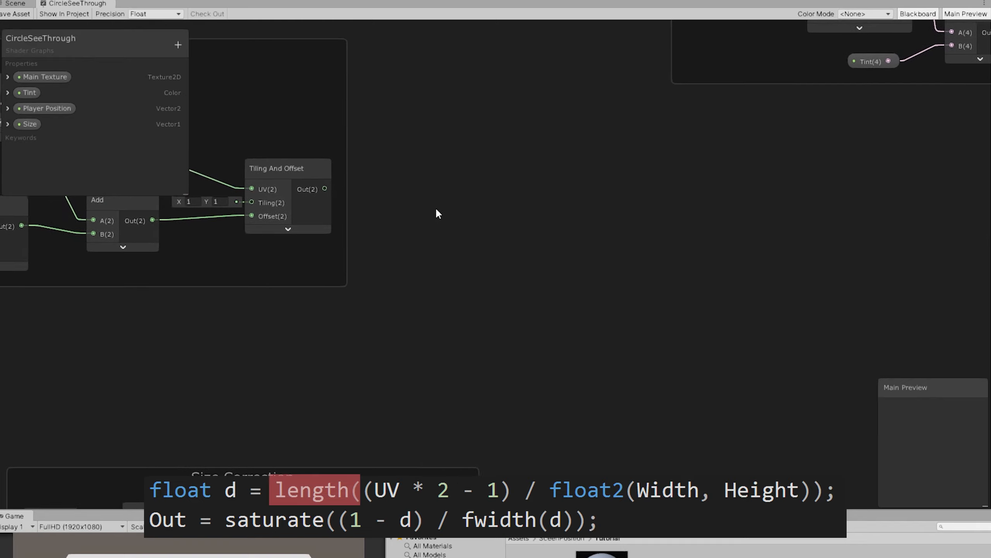
middle_click_drag(435, 207, 456, 219)
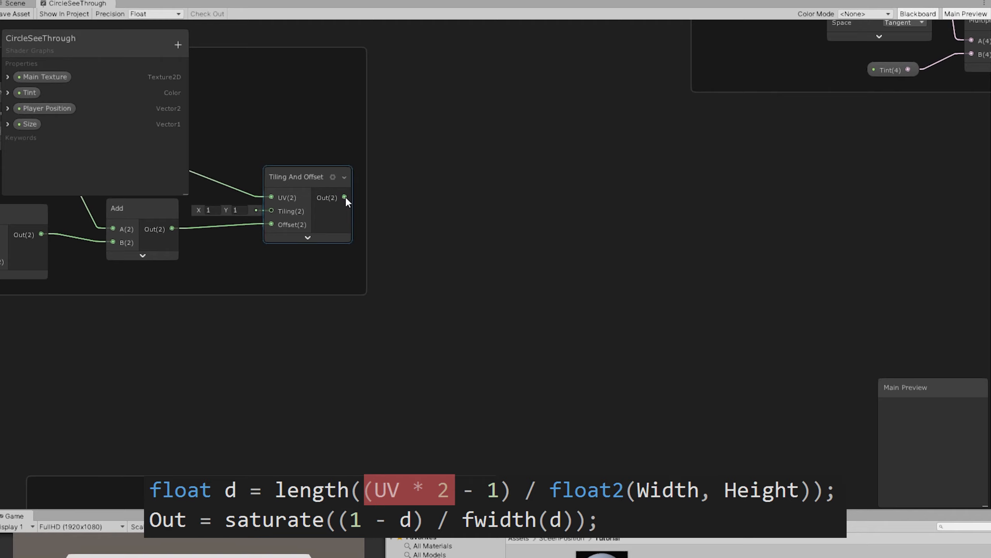
middle_click_drag(482, 232, 472, 228)
middle_click_drag(385, 213, 718, 271)
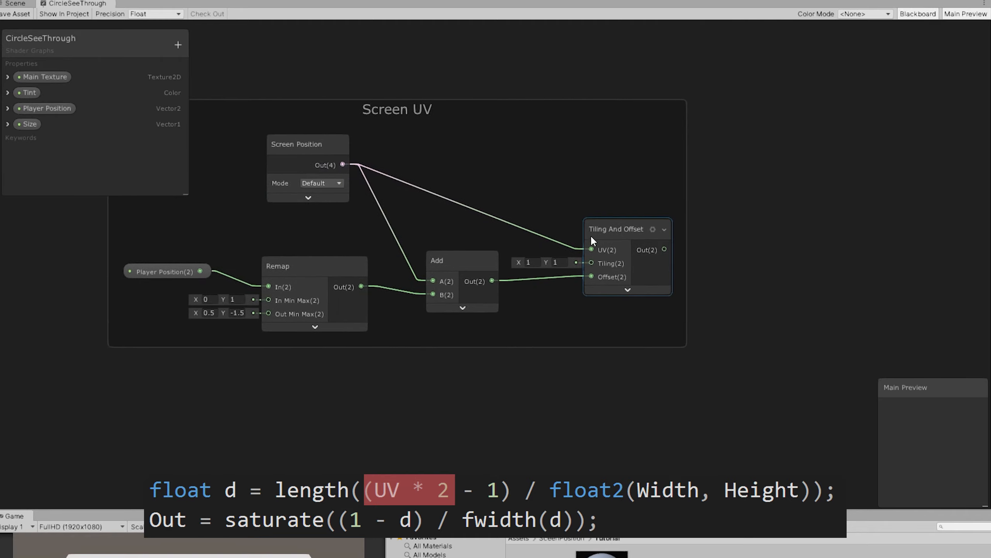
middle_click_drag(616, 232, 489, 251)
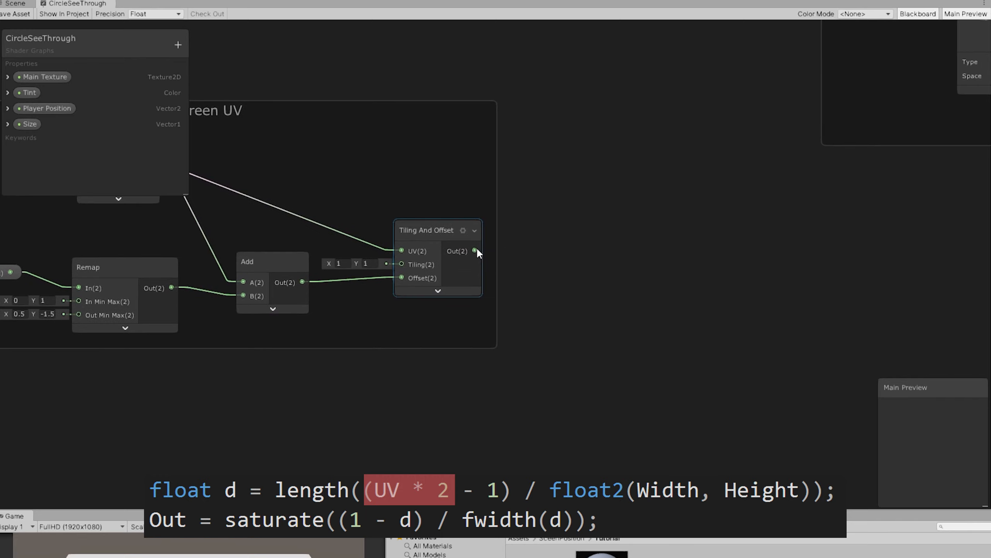
middle_click_drag(613, 271, 529, 272)
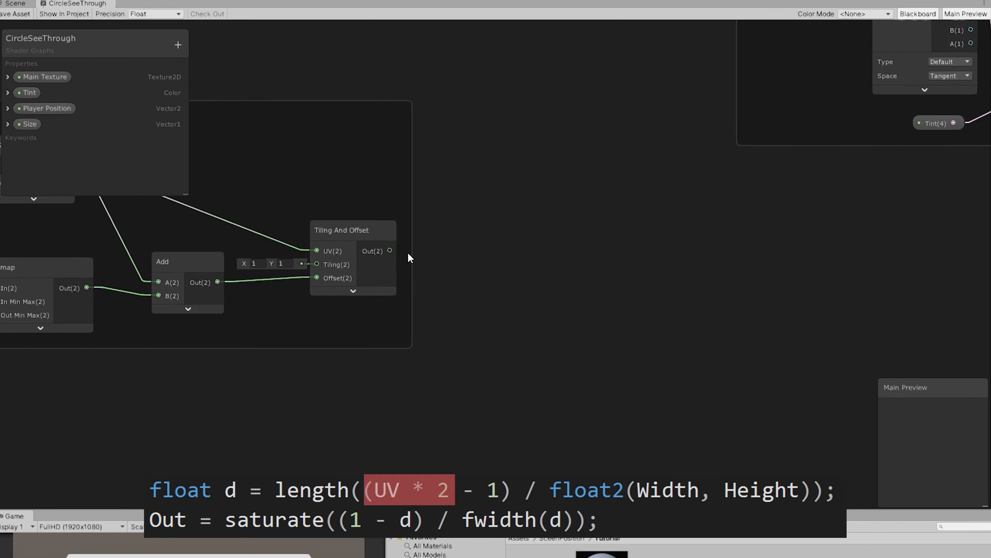
left_click_drag(390, 250, 564, 269)
type("mul")
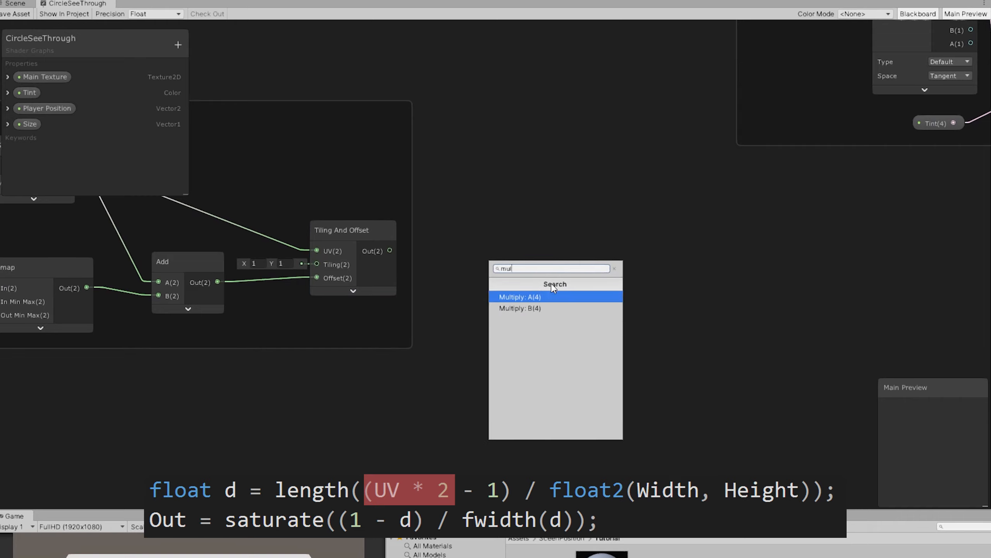
left_click(552, 297)
Step: Add a Subtract node that takes the new Multiply output as A and subtracts 1 from it
middle_click_drag(724, 276, 509, 275)
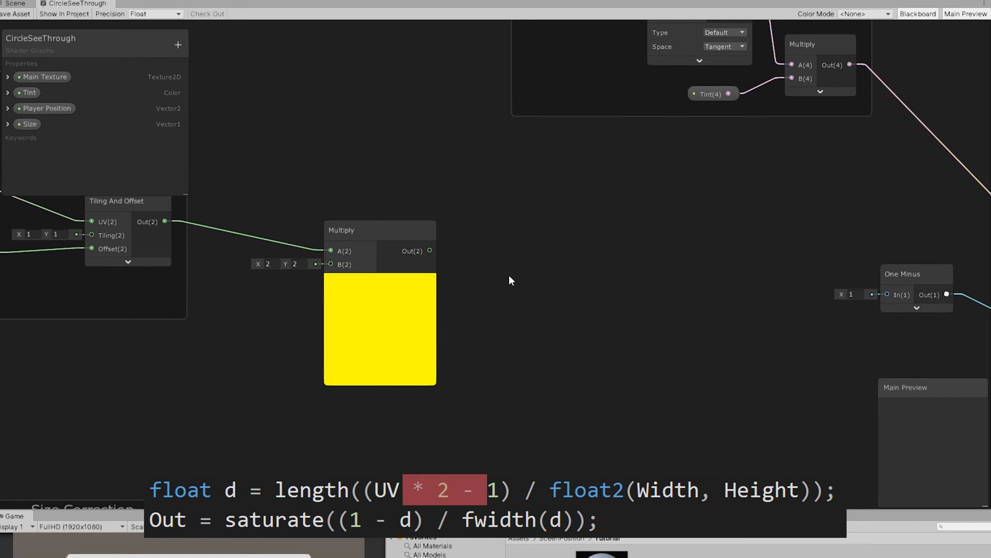
key("space")
type("sub")
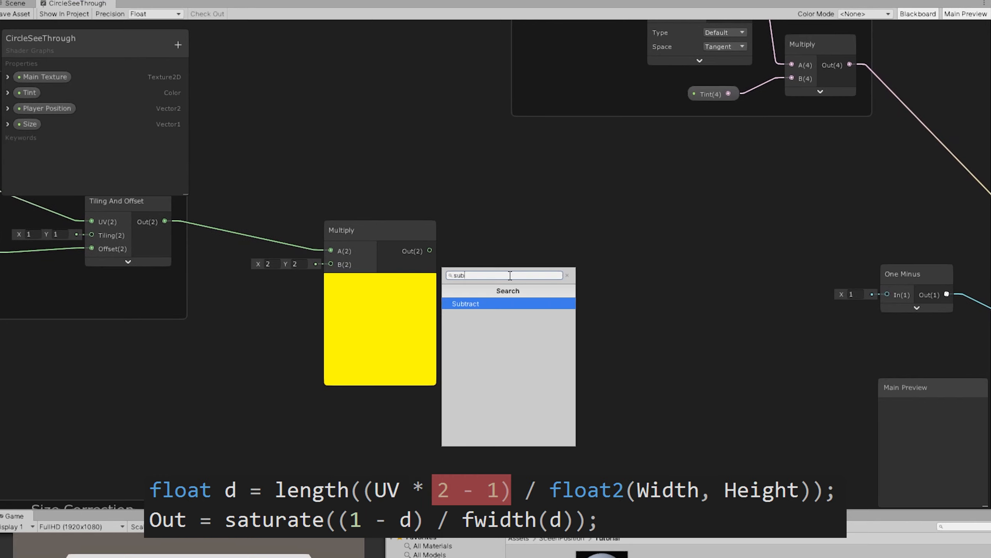
left_click(469, 309)
left_click_drag(429, 251, 517, 319)
Step: Collapse the previews of the Multiply and Subtract nodes and arrange the two nodes close together beside the Screen UV group
left_click_drag(378, 233, 334, 223)
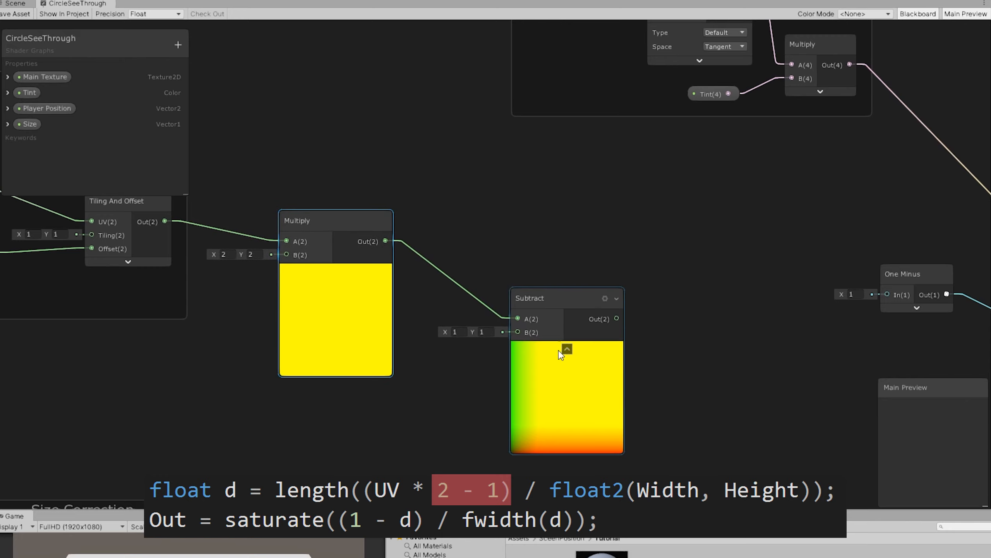
left_click(566, 348)
left_click_drag(551, 313, 436, 275)
middle_click_drag(598, 323, 470, 305)
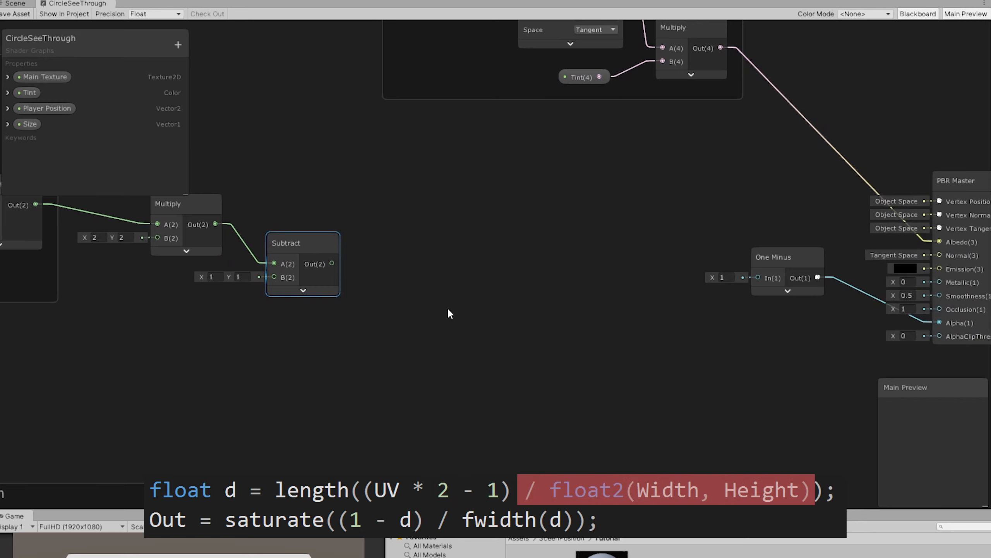
scroll(417, 307, "down", 1)
middle_click_drag(405, 307, 462, 301)
scroll(474, 296, "up", 1)
left_click(463, 299)
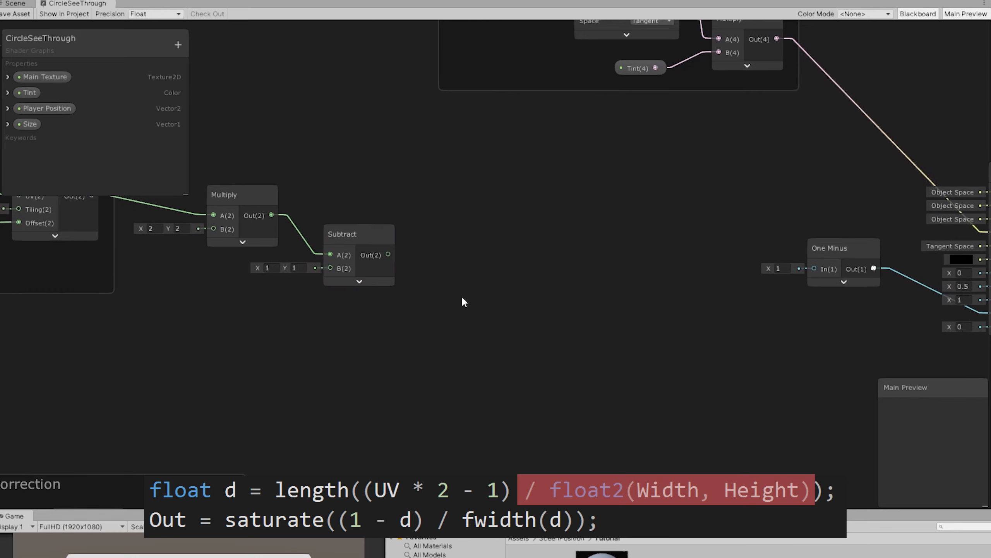
Step: Add a Divide node with its preview collapsed and feed the Subtract output into its A input
key("space")
type("divide")
key("Return")
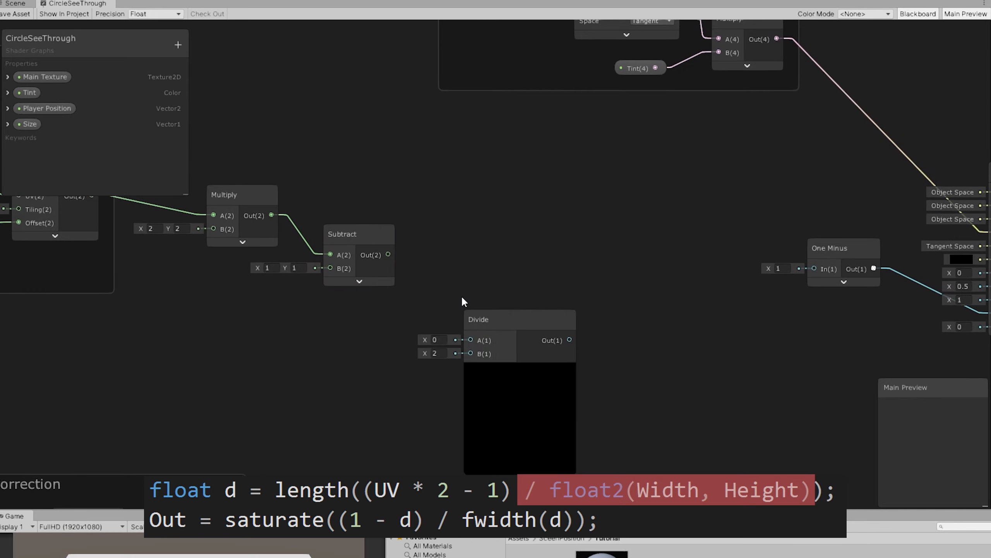
left_click(520, 370)
left_click_drag(489, 332, 496, 295)
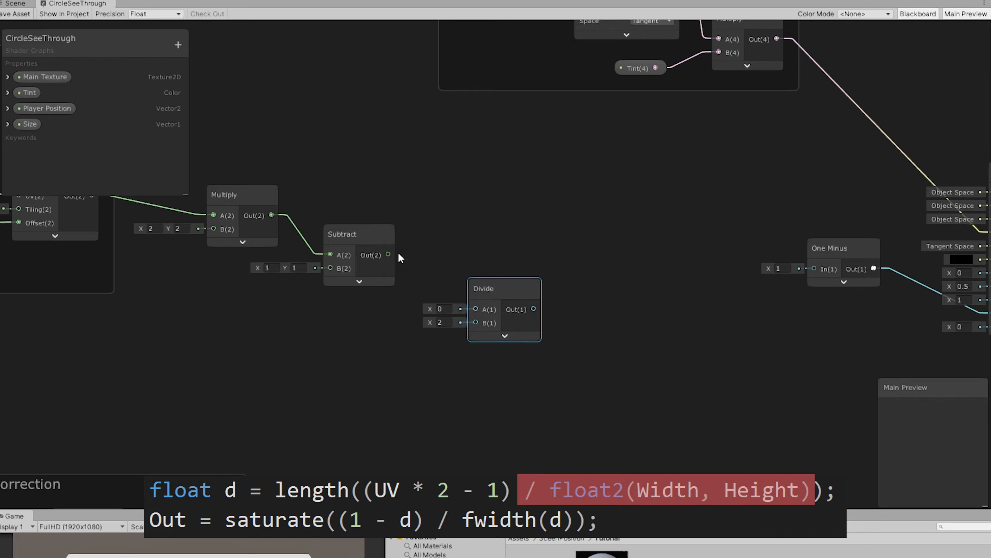
left_click_drag(388, 255, 476, 309)
Step: Connect the Size Correction group's Vector 2 output to the B input of the new Divide node
middle_click_drag(500, 413, 614, 277)
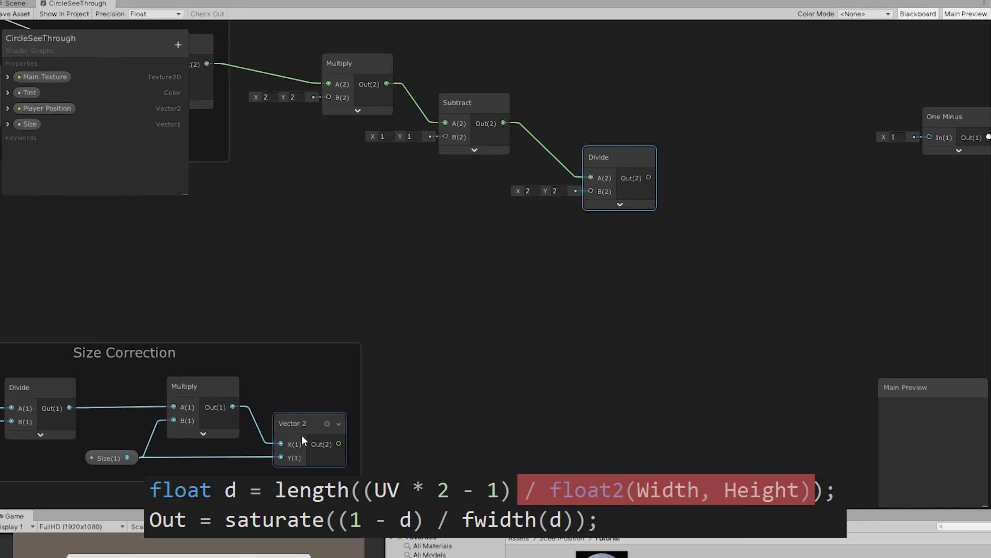
middle_click_drag(451, 342, 537, 331)
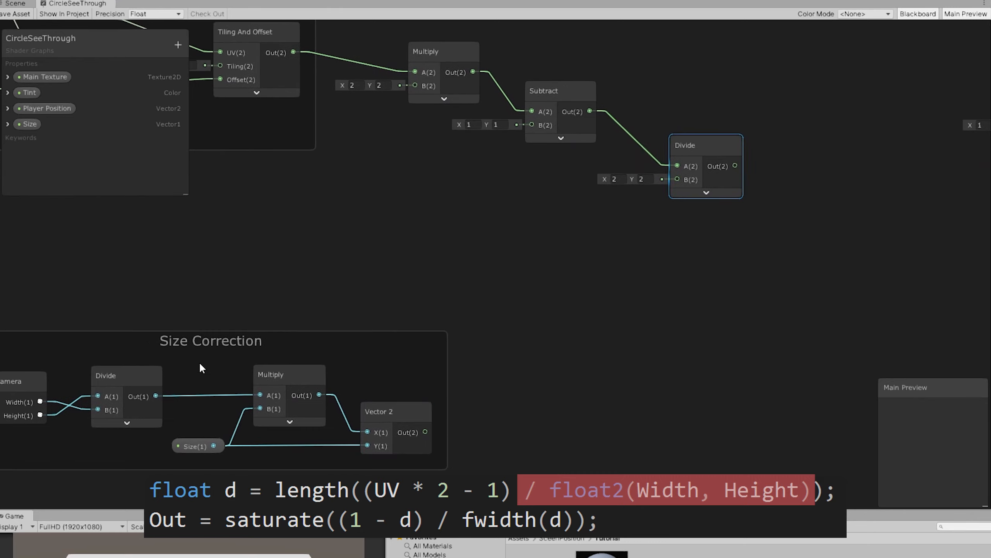
middle_click_drag(199, 362, 365, 334)
middle_click_drag(559, 377, 393, 453)
left_click_drag(339, 472, 589, 220)
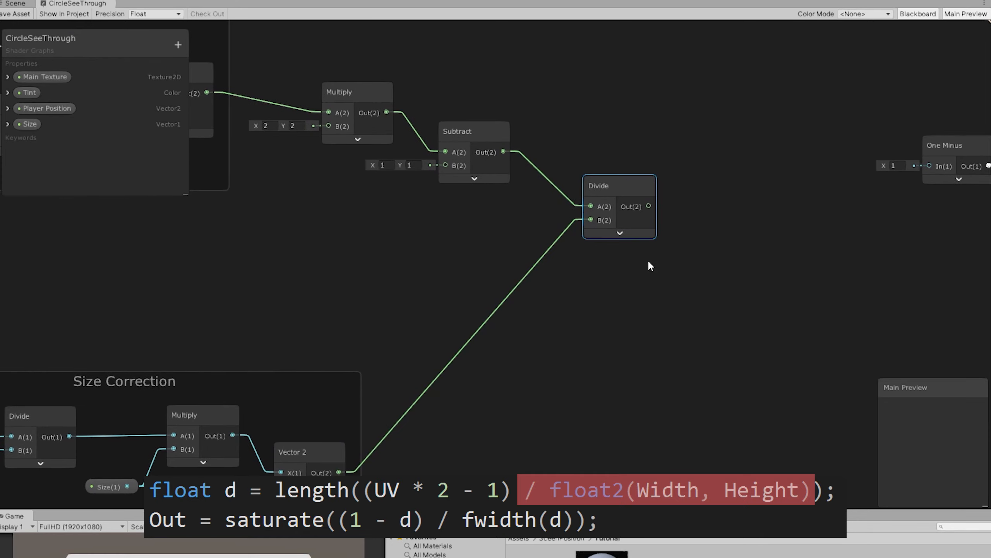
Step: Arrange the Multiply, Subtract and Divide nodes closer together and clear free graph space after the Divide node
middle_click_drag(647, 259, 687, 348)
left_click_drag(336, 242, 313, 246)
left_click_drag(461, 280, 420, 280)
left_click_drag(597, 332, 532, 321)
scroll(687, 298, "down", 6)
middle_click_drag(764, 306, 485, 292)
left_click_drag(453, 110, 514, 48)
left_click_drag(511, 312, 877, 423)
scroll(412, 386, "up", 6)
middle_click_drag(412, 386, 475, 339)
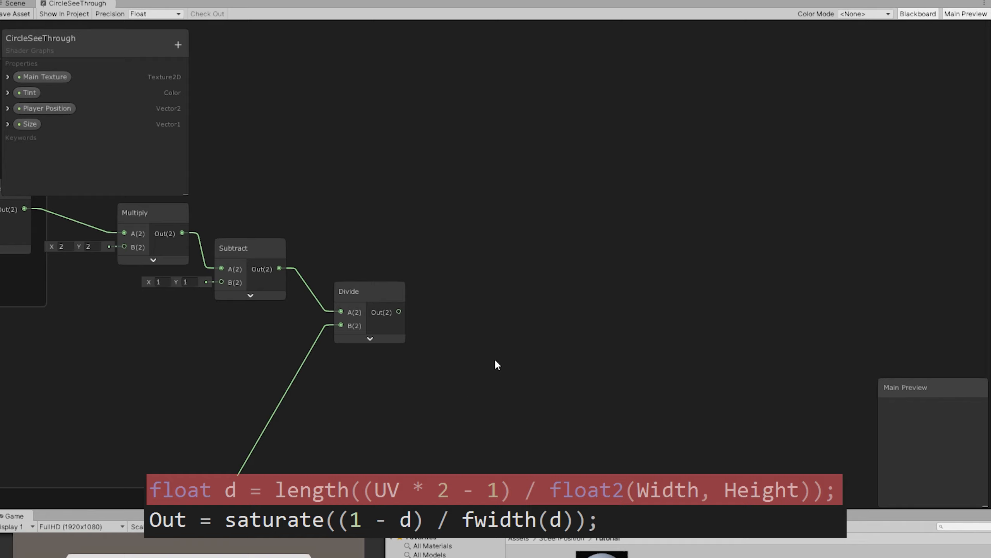
Step: Add a Length node that takes the Divide output as its input, and collapse its preview
middle_click_drag(565, 348, 440, 294)
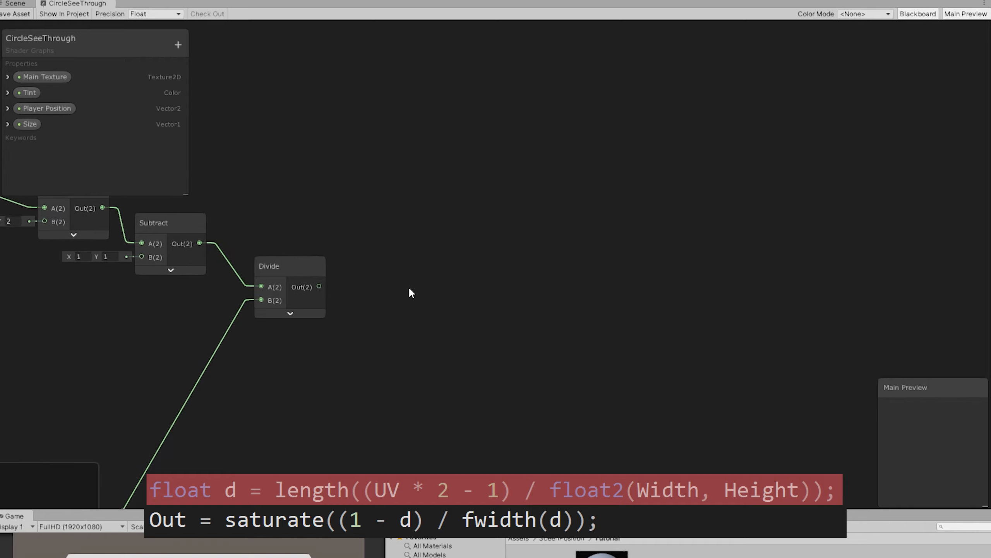
key("space")
type("len")
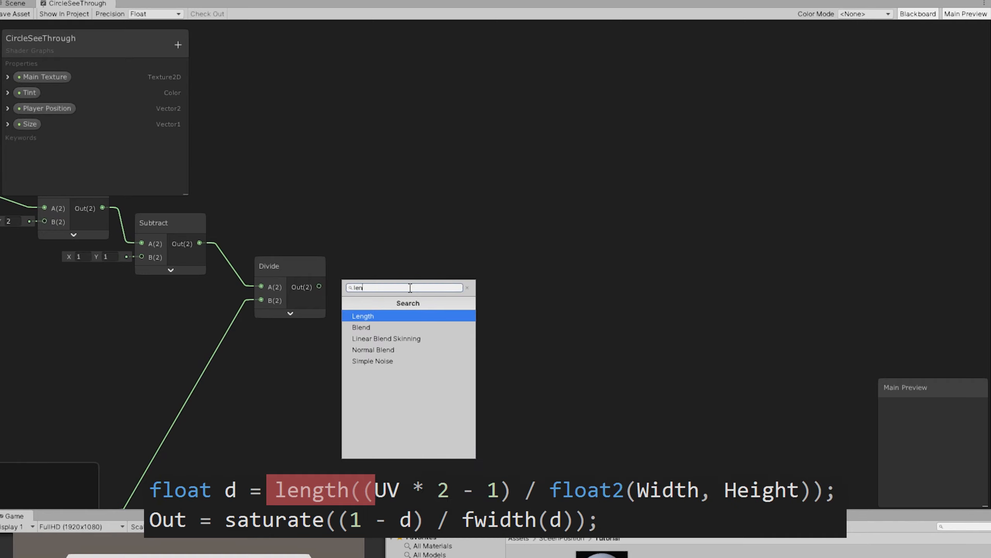
left_click(371, 316)
left_click(427, 306)
left_click_drag(319, 286, 415, 326)
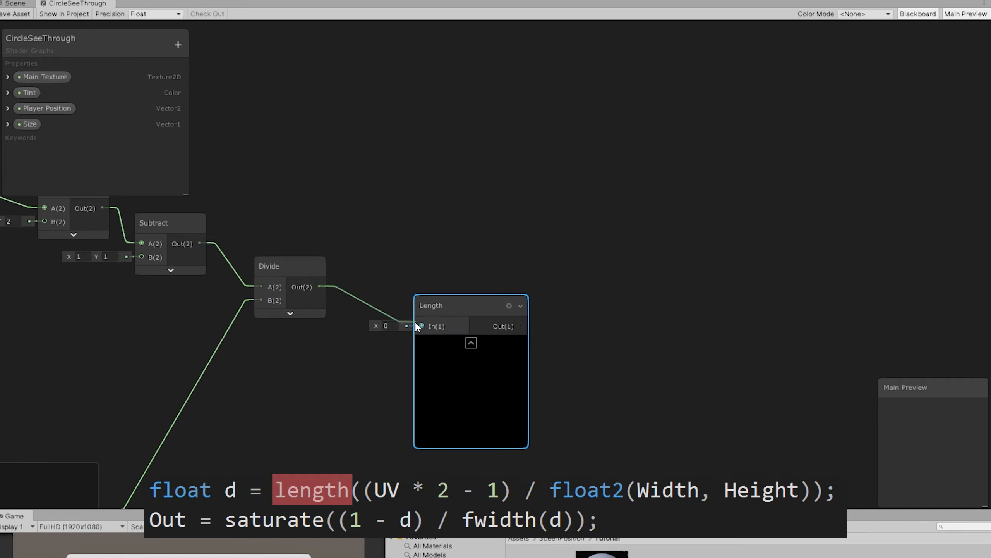
left_click(471, 343)
middle_click_drag(566, 328, 472, 289)
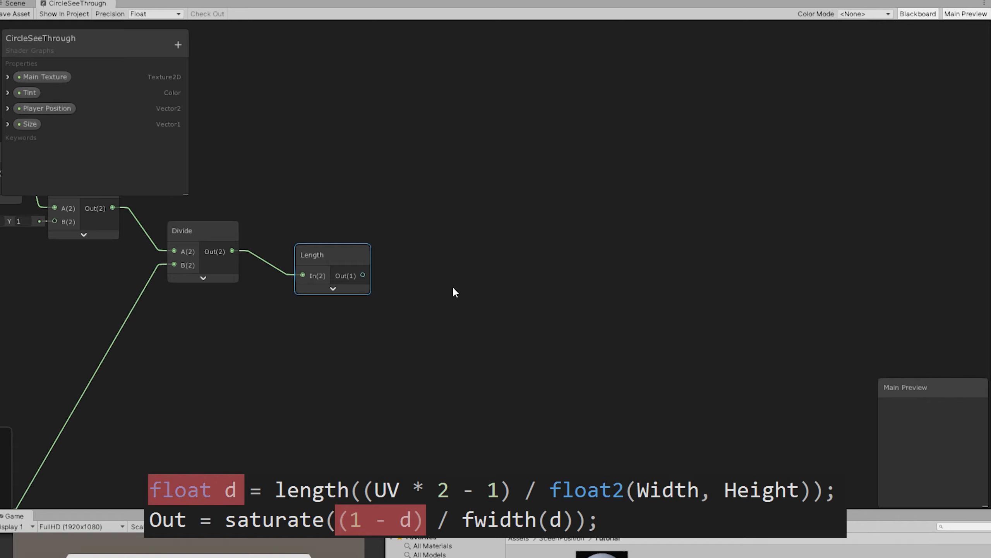
Step: Add a One Minus node after the Length node and connect the Length output to its input
left_click(452, 285)
key("space")
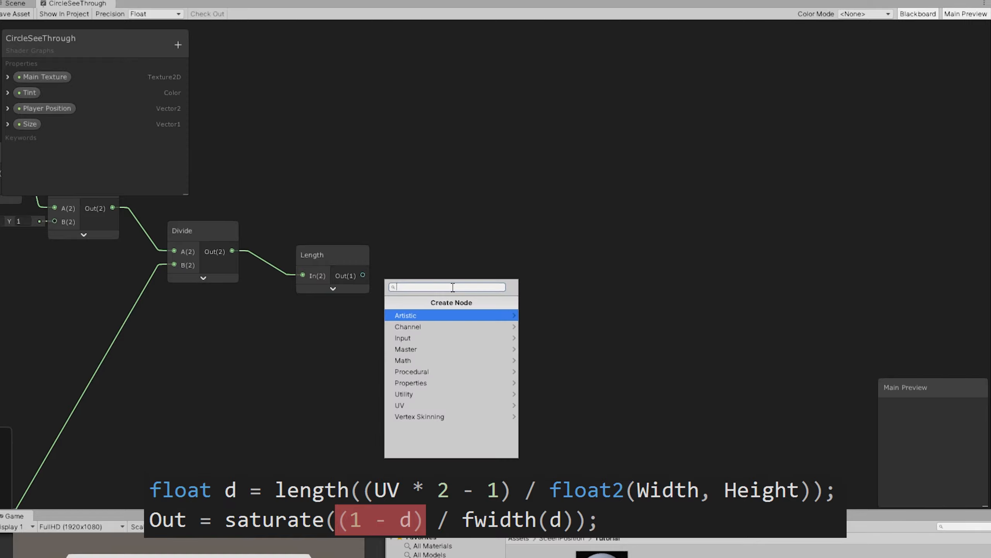
type("one")
key("Return")
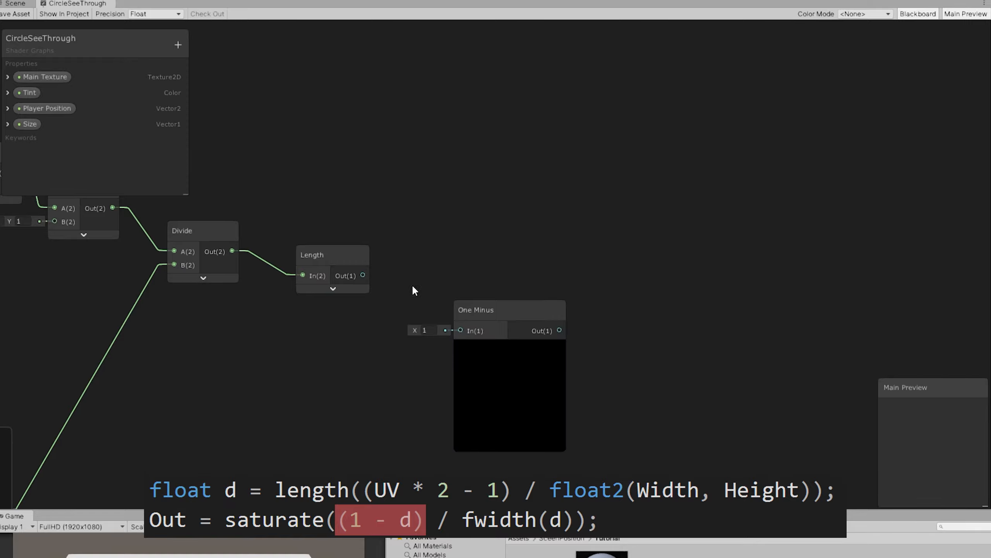
left_click_drag(363, 275, 460, 331)
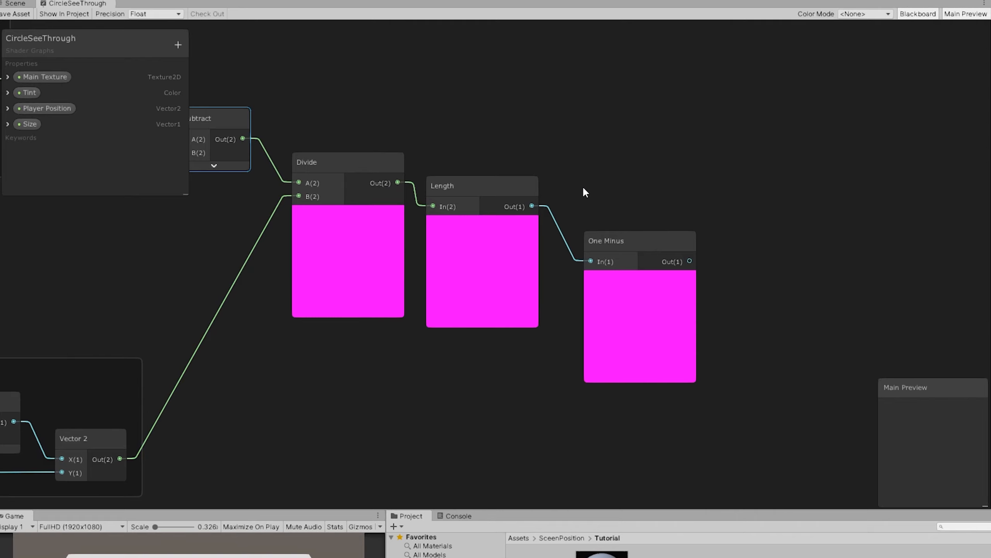
middle_click_drag(583, 186, 639, 181)
scroll(640, 181, "down", 1)
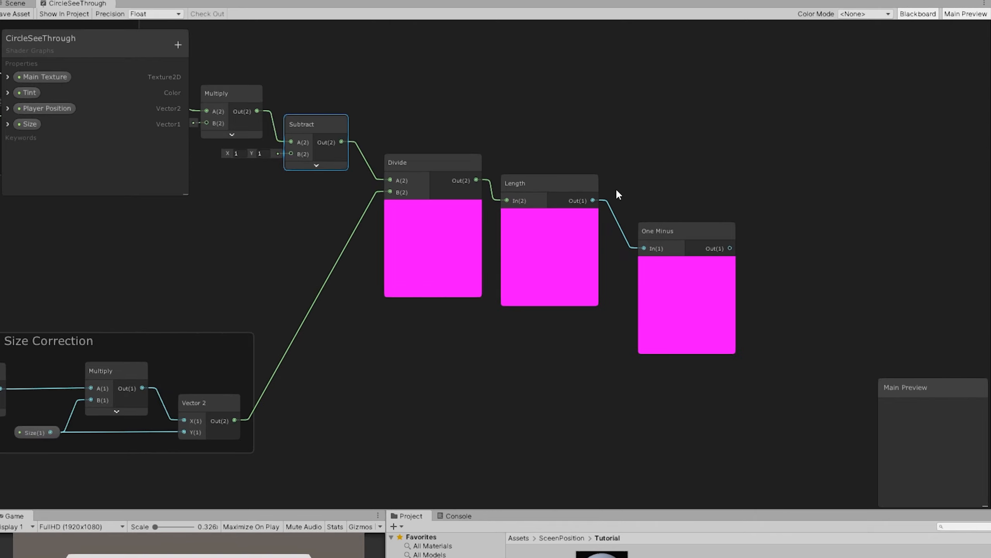